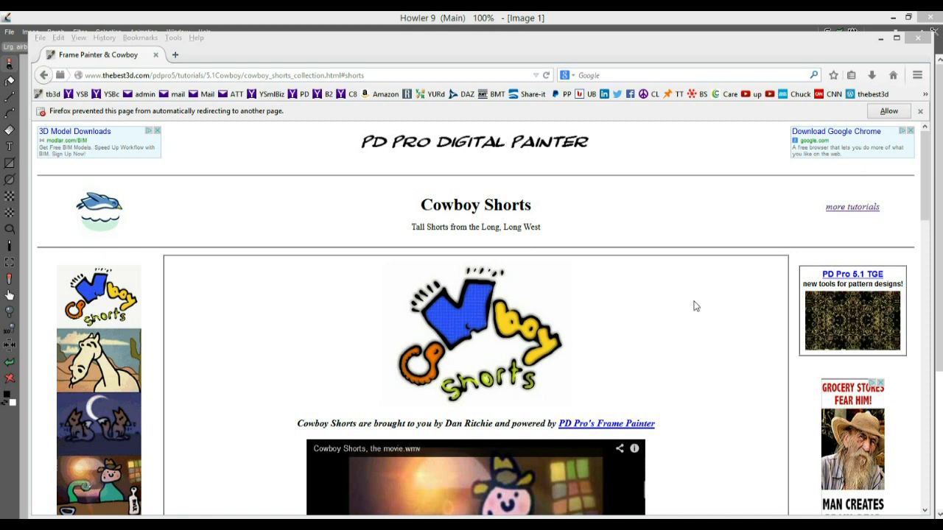
Scroll down the Cowboy Shorts tutorial page and open example thumbnail #7
{"action": "left_click", "coordinate": [726, 348]}
{"action": "scroll", "coordinate": [726, 347], "scroll_direction": "down", "scroll_amount": 3}
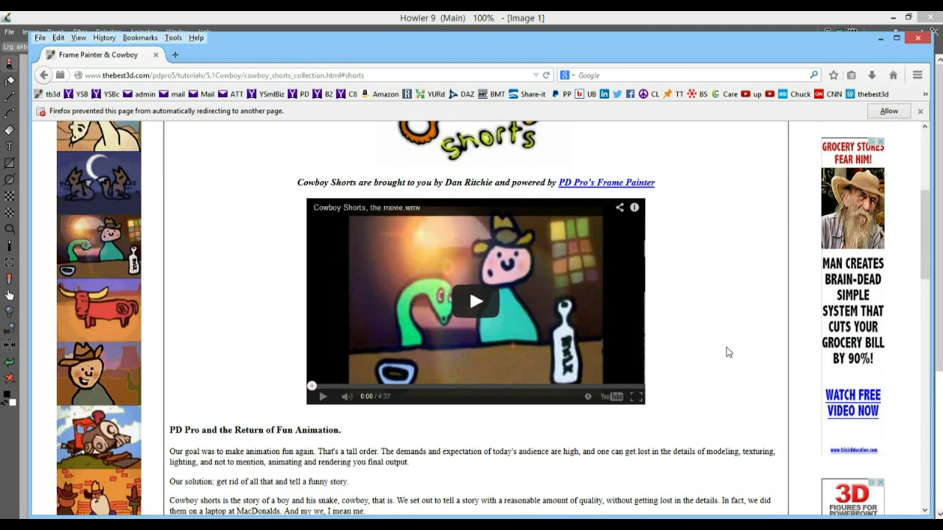
{"action": "scroll", "coordinate": [727, 348], "scroll_direction": "down", "scroll_amount": 3}
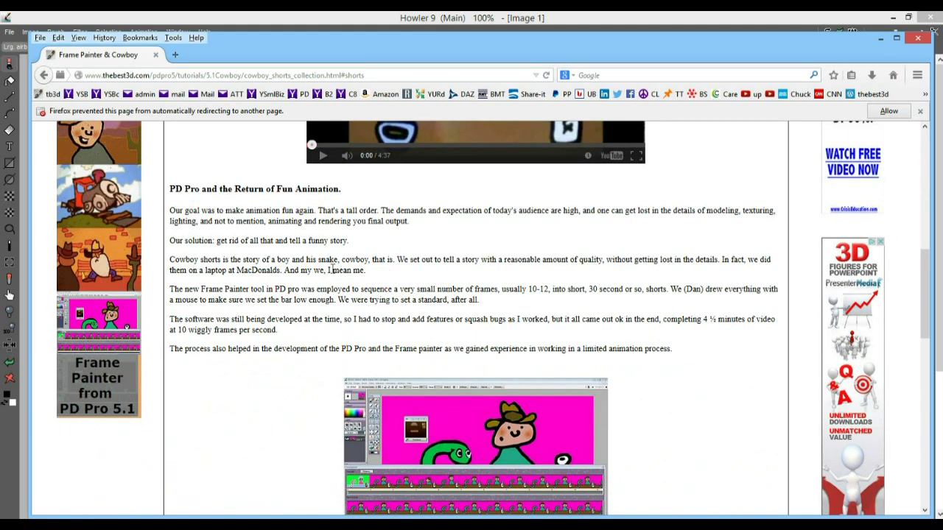
{"action": "scroll", "coordinate": [248, 293], "scroll_direction": "down", "scroll_amount": 2}
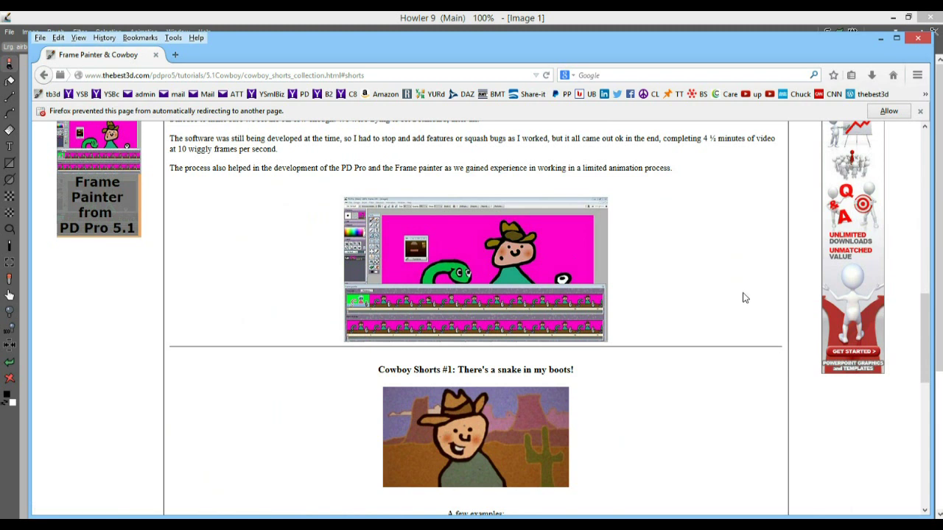
{"action": "scroll", "coordinate": [744, 296], "scroll_direction": "down", "scroll_amount": 2}
{"action": "scroll", "coordinate": [744, 297], "scroll_direction": "down", "scroll_amount": 3}
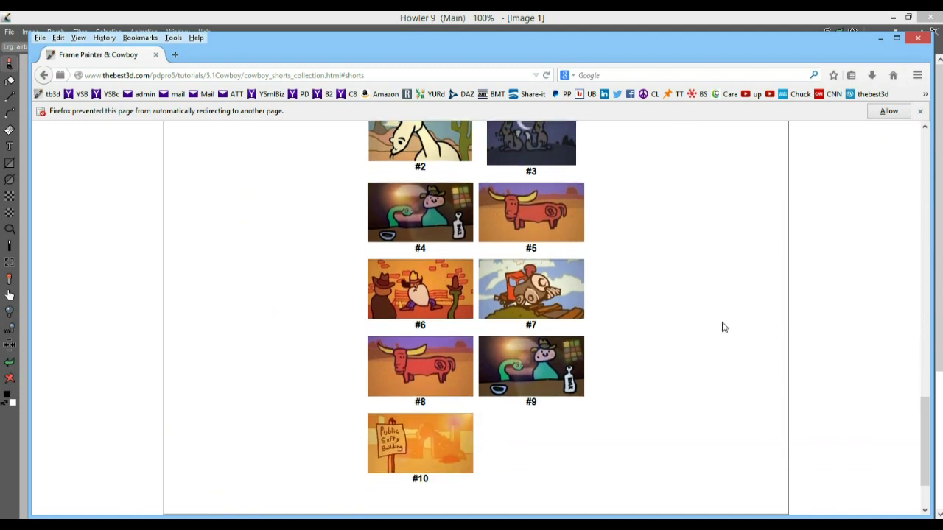
{"action": "scroll", "coordinate": [663, 335], "scroll_direction": "up", "scroll_amount": 1}
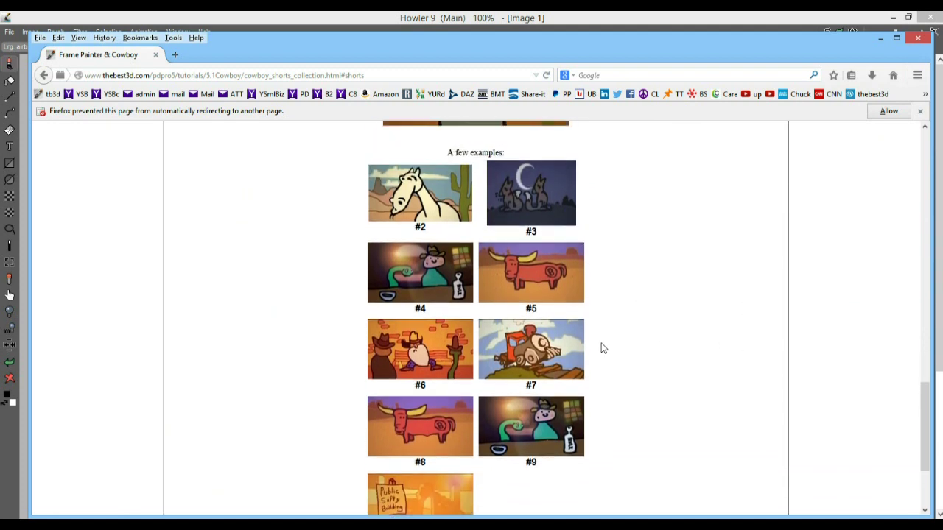
{"action": "left_click", "coordinate": [536, 352]}
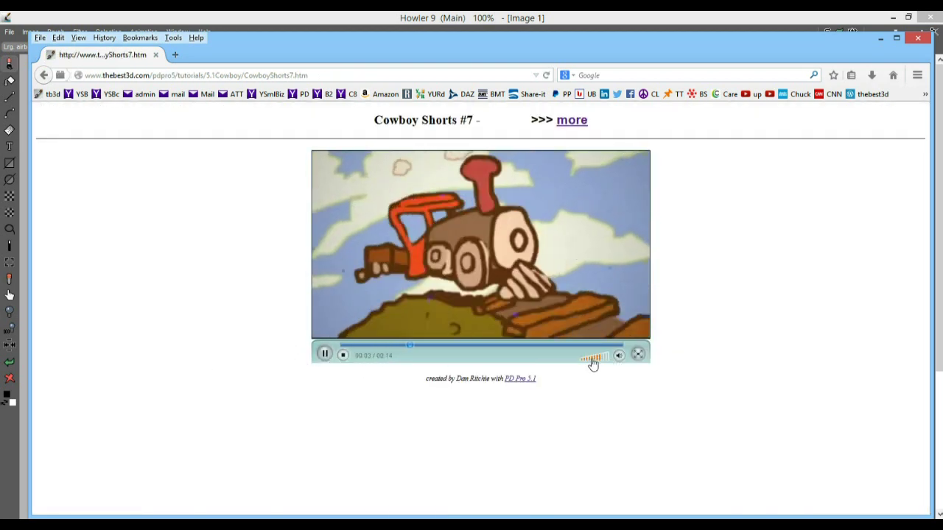
Pause the Cowboy Shorts #7 video and close Firefox with Alt+F4
{"action": "left_click", "coordinate": [323, 355]}
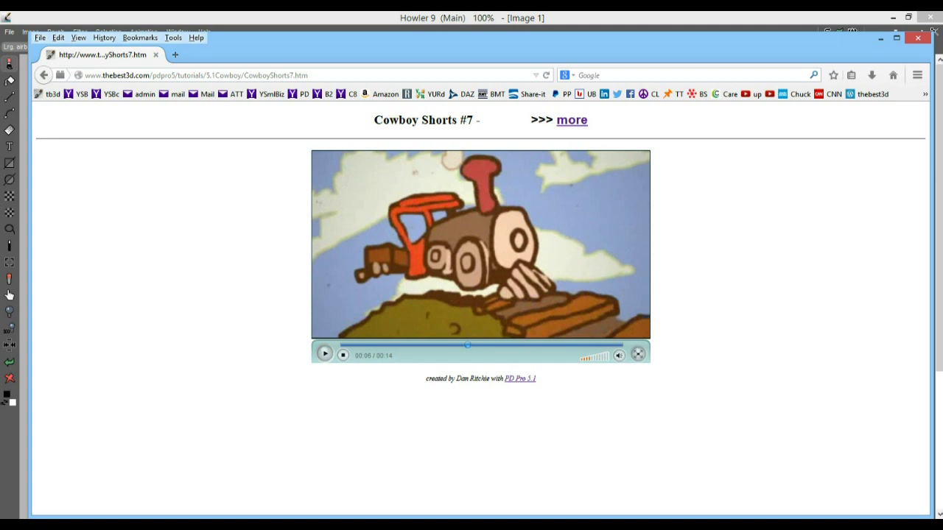
{"action": "key", "text": "alt+F4"}
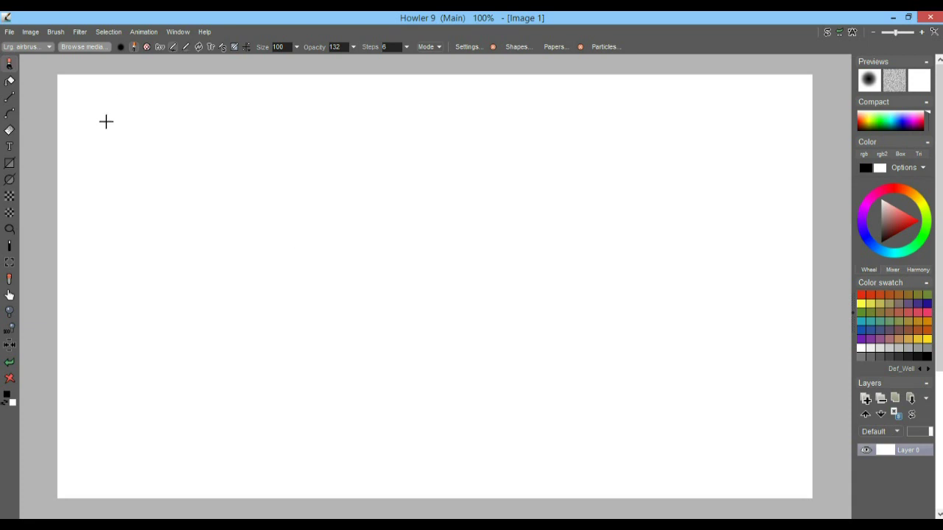
Create a 15-frame, 24 fps animation and airbrush a wavy black ground line along the bottom
{"action": "left_click", "coordinate": [144, 34]}
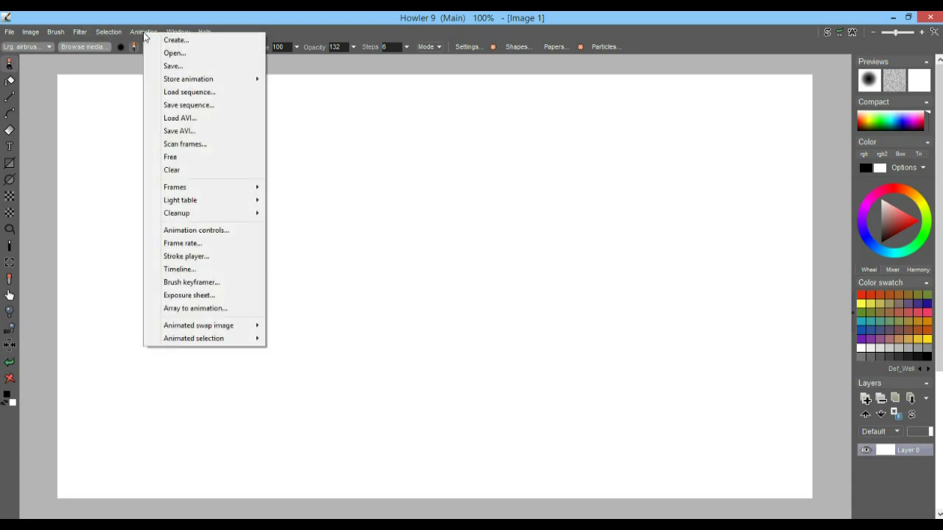
{"action": "left_click", "coordinate": [194, 37]}
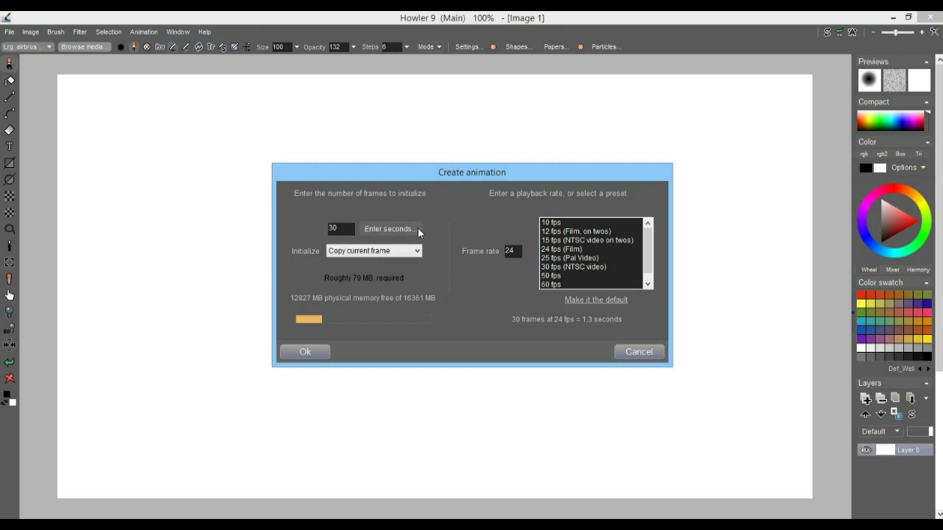
{"action": "left_click_drag", "start_coordinate": [351, 231], "coordinate": [272, 230]}
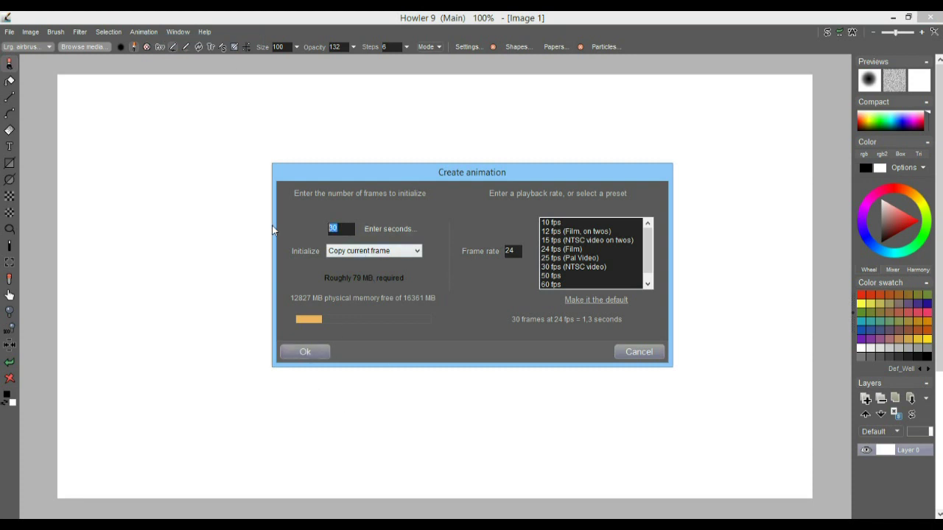
{"action": "type", "text": "15"}
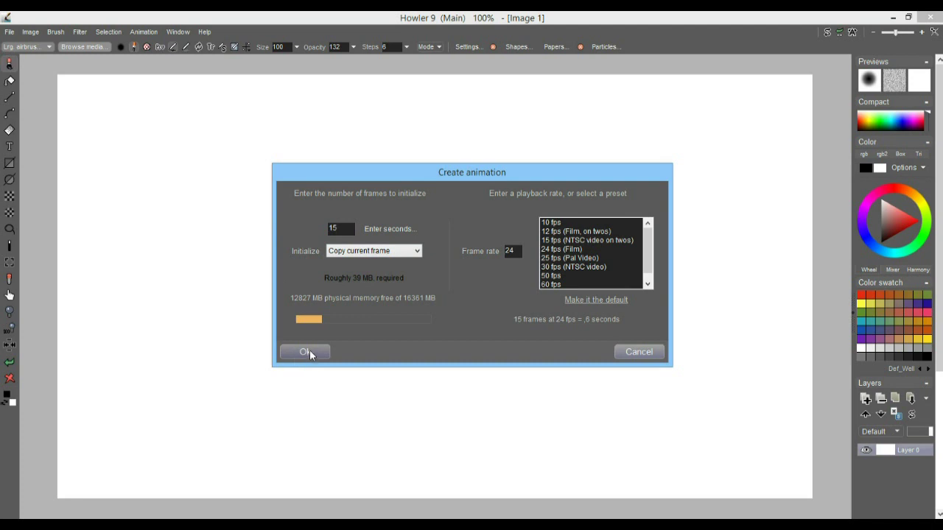
{"action": "left_click", "coordinate": [309, 352]}
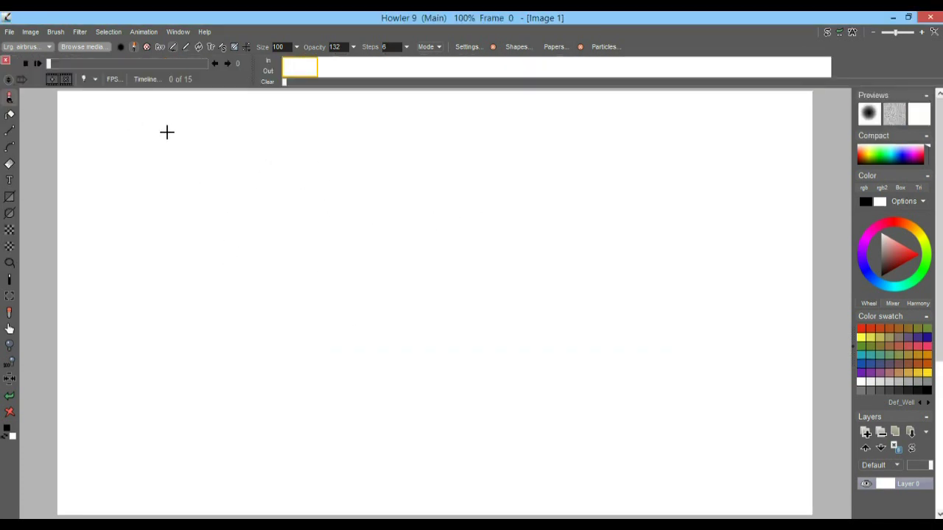
{"action": "mouse_move", "coordinate": [67, 454]}
{"action": "left_mouse_down"}
{"action": "mouse_move", "coordinate": [502, 453]}
{"action": "mouse_move", "coordinate": [823, 436]}
{"action": "left_mouse_up"}
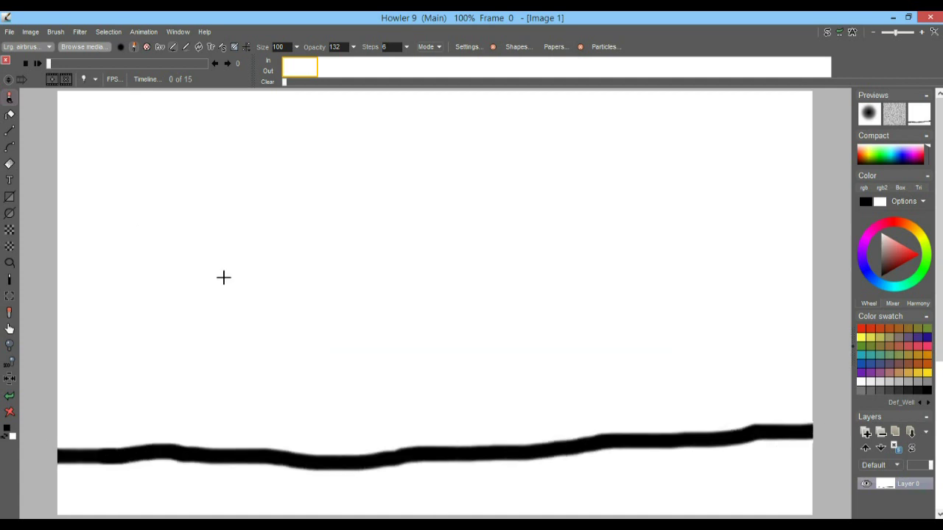
Re-create the 15-frame animation copying the current frame, discard the old one, and select frame 0
{"action": "left_click", "coordinate": [147, 31]}
{"action": "left_click", "coordinate": [168, 37]}
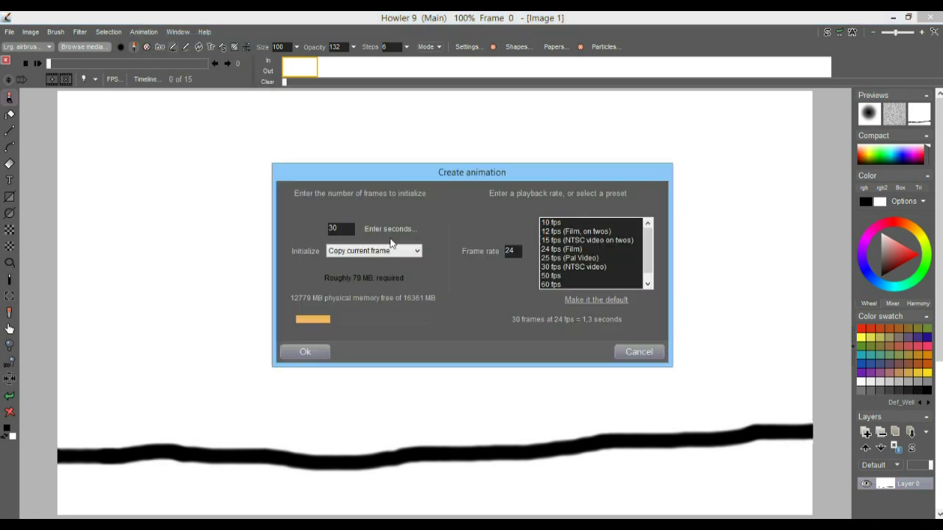
{"action": "left_click_drag", "start_coordinate": [344, 228], "coordinate": [305, 230]}
{"action": "type", "text": "15"}
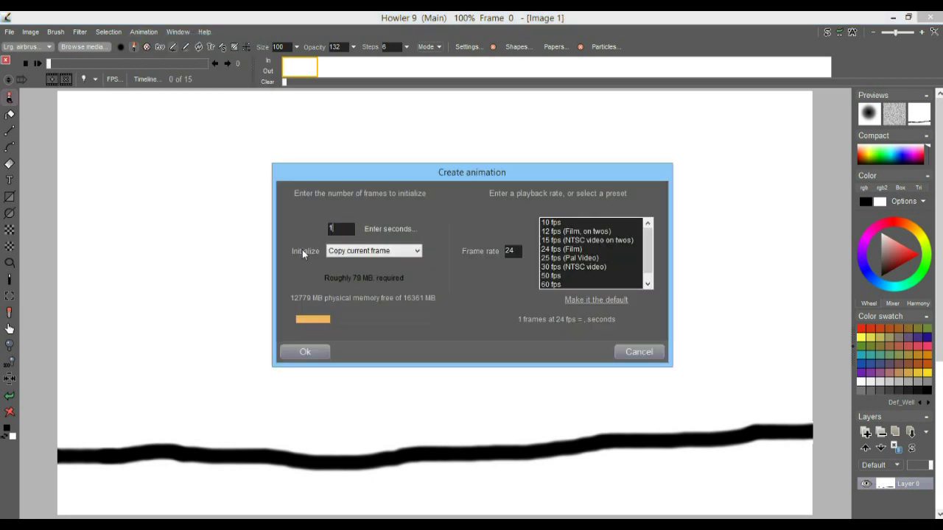
{"action": "left_click", "coordinate": [311, 352]}
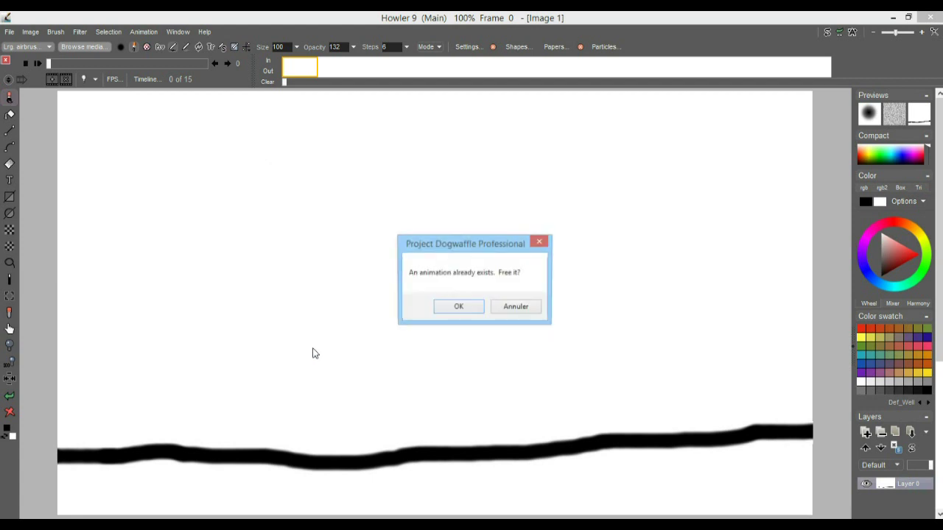
{"action": "left_click", "coordinate": [461, 310]}
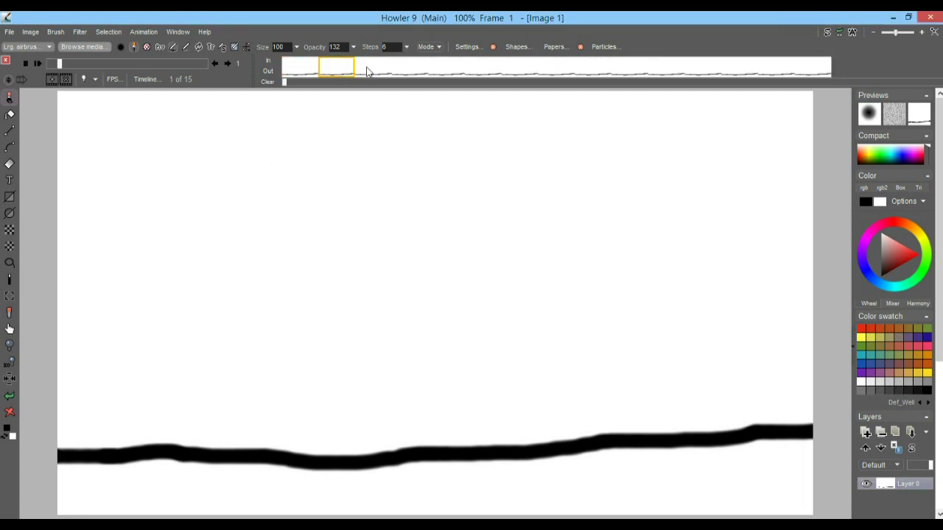
{"action": "left_click", "coordinate": [292, 71]}
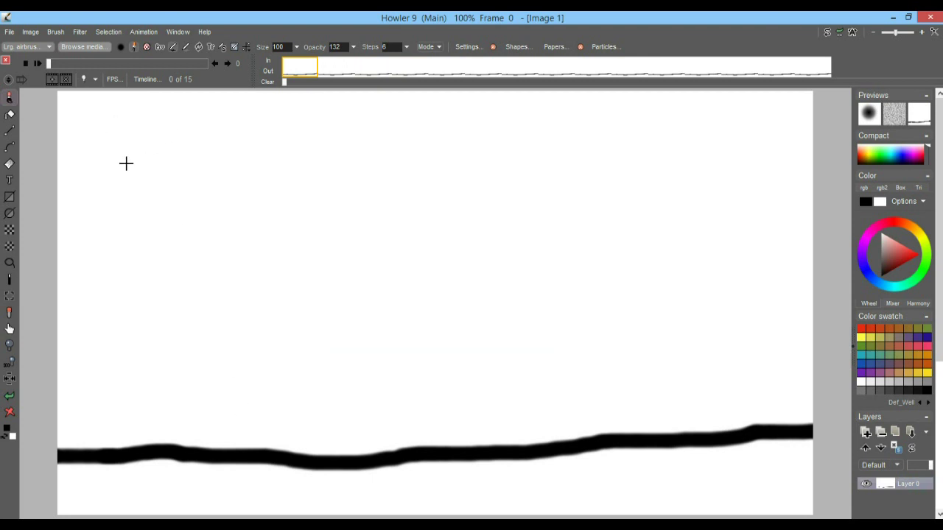
Draw the ball as a small circle at the upper left of frame 0
{"action": "mouse_move", "coordinate": [123, 163]}
{"action": "left_mouse_down"}
{"action": "mouse_move", "coordinate": [218, 299]}
{"action": "mouse_move", "coordinate": [288, 444]}
{"action": "mouse_move", "coordinate": [373, 261]}
{"action": "mouse_move", "coordinate": [420, 215]}
{"action": "mouse_move", "coordinate": [541, 268]}
{"action": "mouse_move", "coordinate": [621, 443]}
{"action": "mouse_move", "coordinate": [692, 361]}
{"action": "mouse_move", "coordinate": [819, 389]}
{"action": "left_mouse_up"}
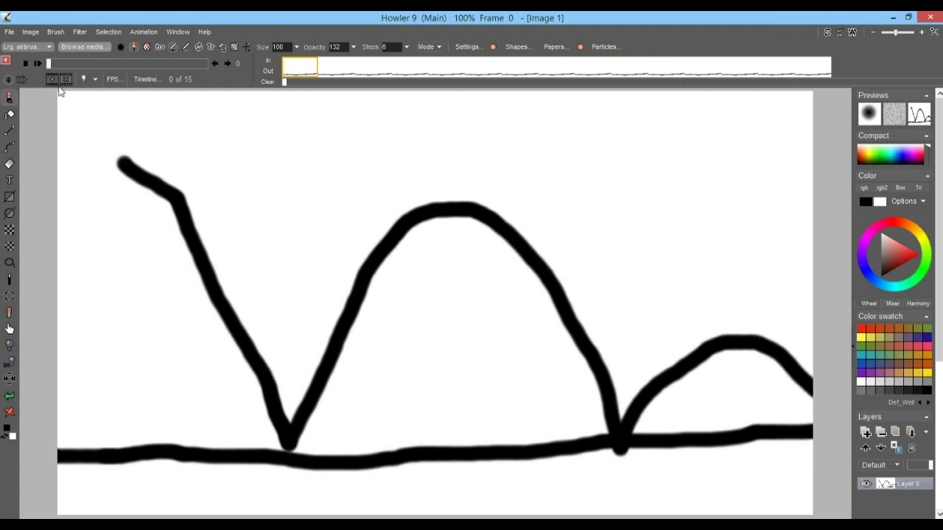
{"action": "left_click", "coordinate": [16, 381]}
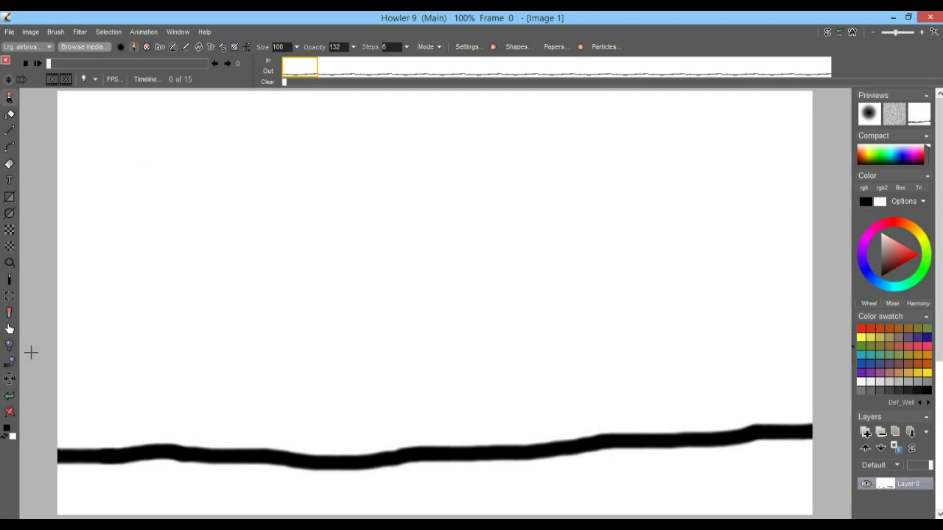
{"action": "mouse_move", "coordinate": [137, 127]}
{"action": "left_mouse_down"}
{"action": "mouse_move", "coordinate": [114, 131]}
{"action": "mouse_move", "coordinate": [106, 170]}
{"action": "mouse_move", "coordinate": [152, 188]}
{"action": "mouse_move", "coordinate": [178, 155]}
{"action": "mouse_move", "coordinate": [140, 127]}
{"action": "left_mouse_up"}
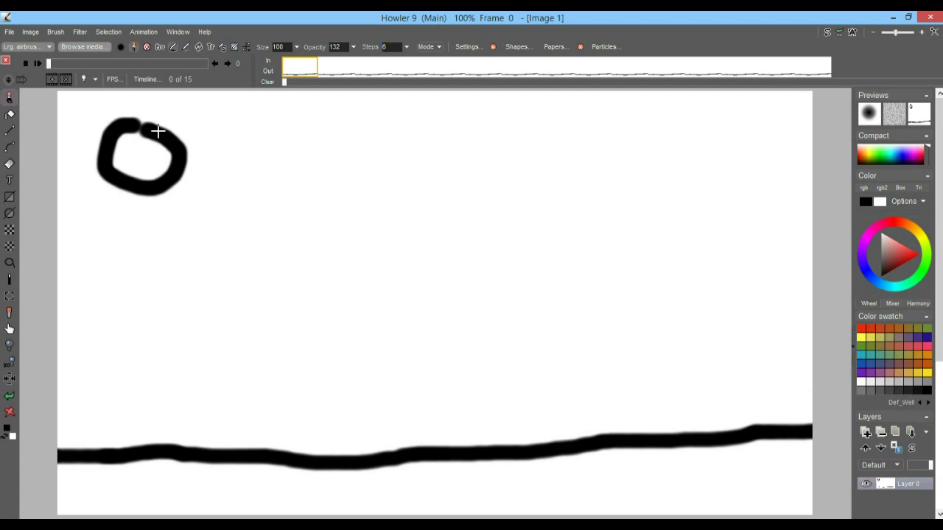
Try ball loops on frame 1, undo both, and compare frames 0 and 1
{"action": "left_click", "coordinate": [335, 69]}
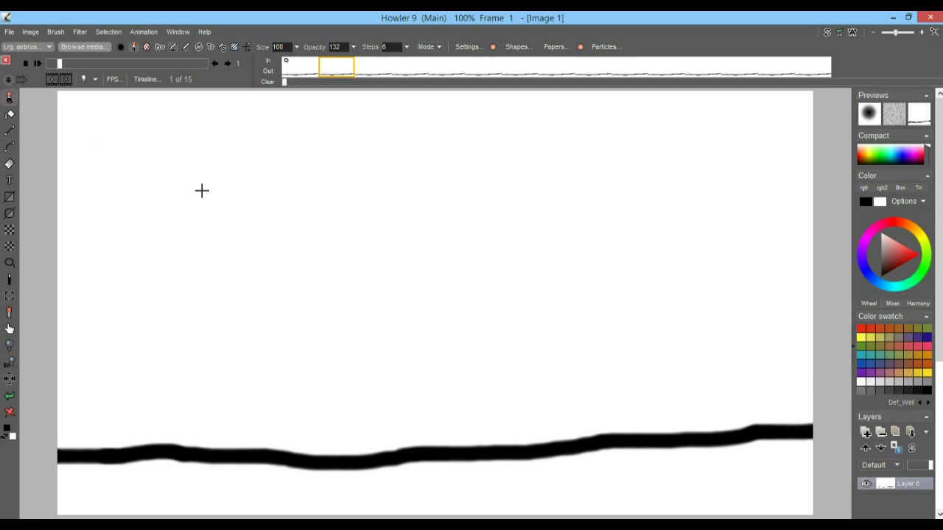
{"action": "mouse_move", "coordinate": [188, 226]}
{"action": "left_mouse_down"}
{"action": "mouse_move", "coordinate": [202, 303]}
{"action": "mouse_move", "coordinate": [219, 250]}
{"action": "mouse_move", "coordinate": [185, 232]}
{"action": "left_mouse_up"}
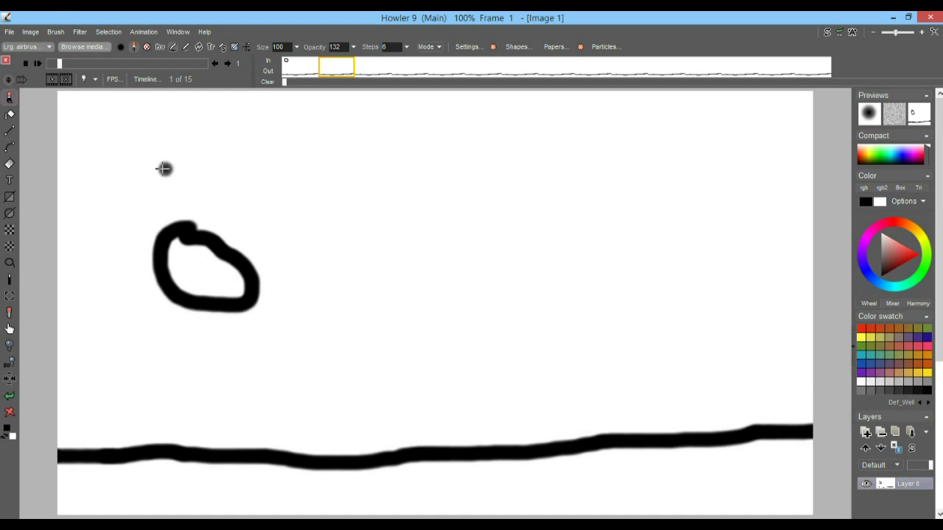
{"action": "mouse_move", "coordinate": [164, 169]}
{"action": "left_mouse_down"}
{"action": "mouse_move", "coordinate": [189, 183]}
{"action": "mouse_move", "coordinate": [164, 162]}
{"action": "mouse_move", "coordinate": [175, 159]}
{"action": "left_mouse_up"}
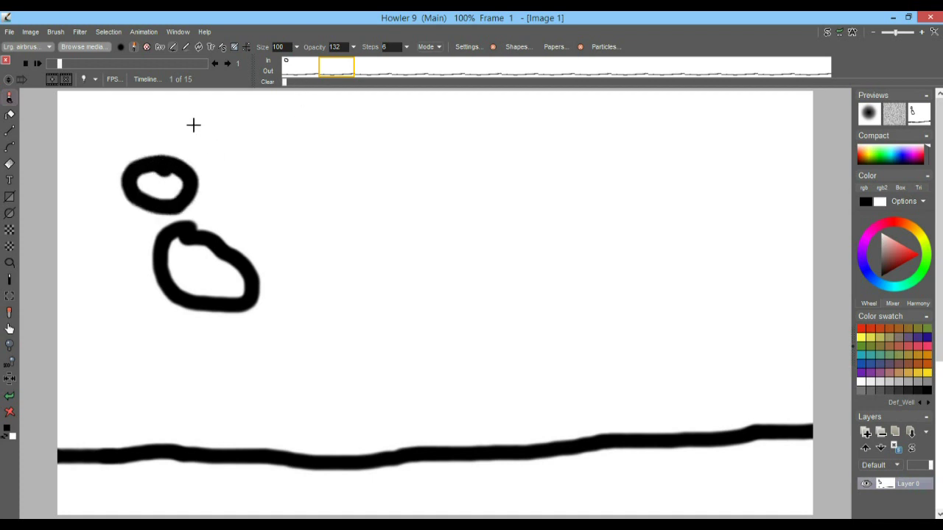
{"action": "left_click", "coordinate": [10, 398]}
{"action": "left_click", "coordinate": [10, 397]}
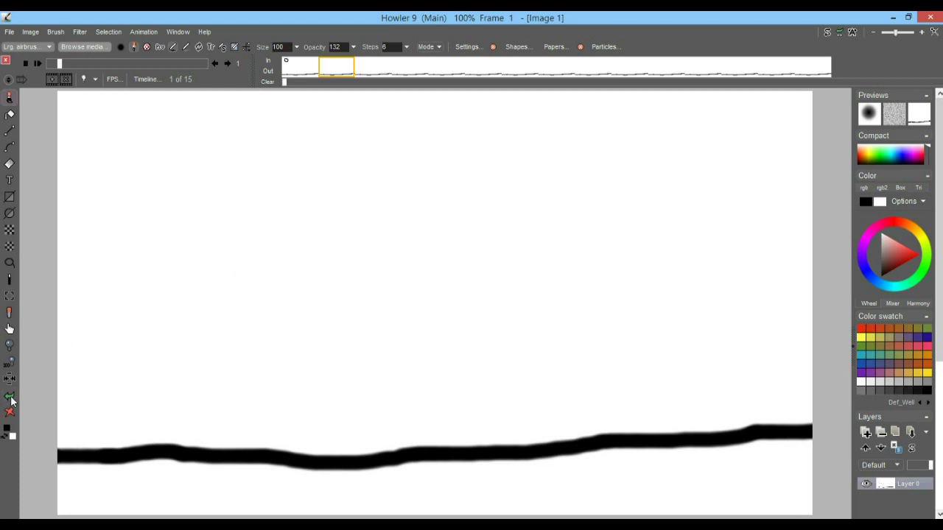
{"action": "left_click", "coordinate": [307, 70]}
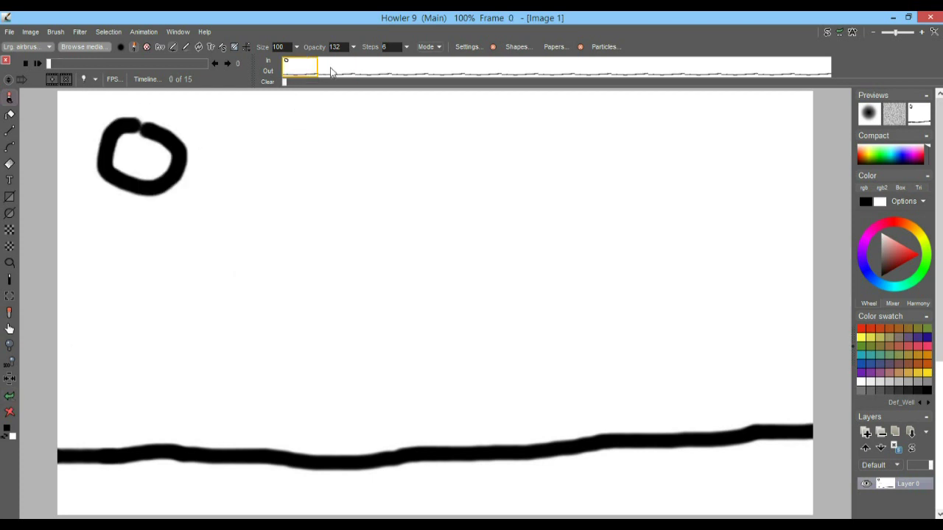
{"action": "left_click", "coordinate": [330, 70]}
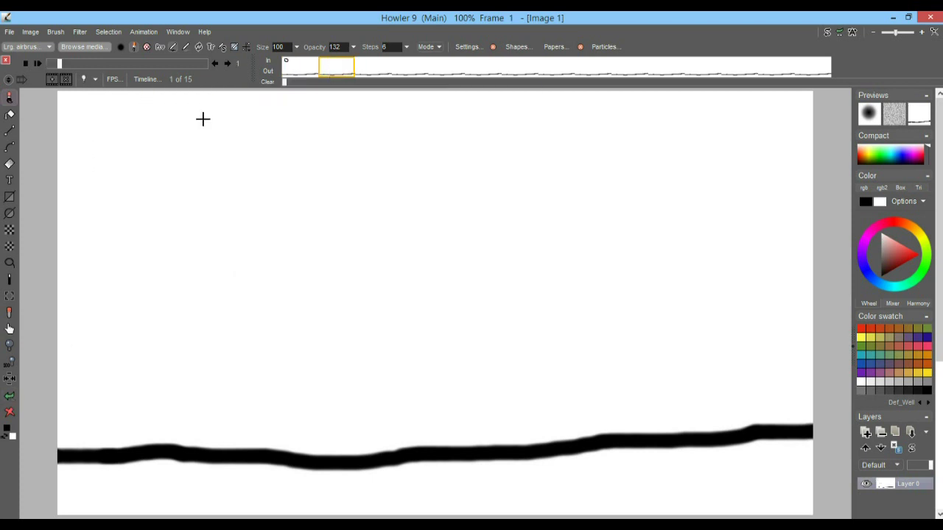
Enable the light table and raise the second and third onion-skin opacities in Light table settings
{"action": "left_click", "coordinate": [86, 79]}
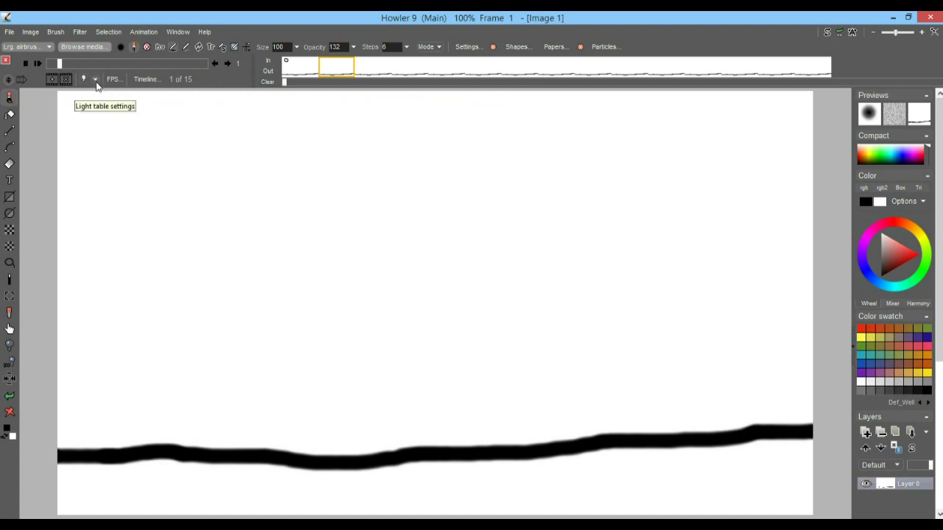
{"action": "left_click", "coordinate": [95, 80]}
{"action": "left_click_drag", "start_coordinate": [136, 89], "coordinate": [400, 133]}
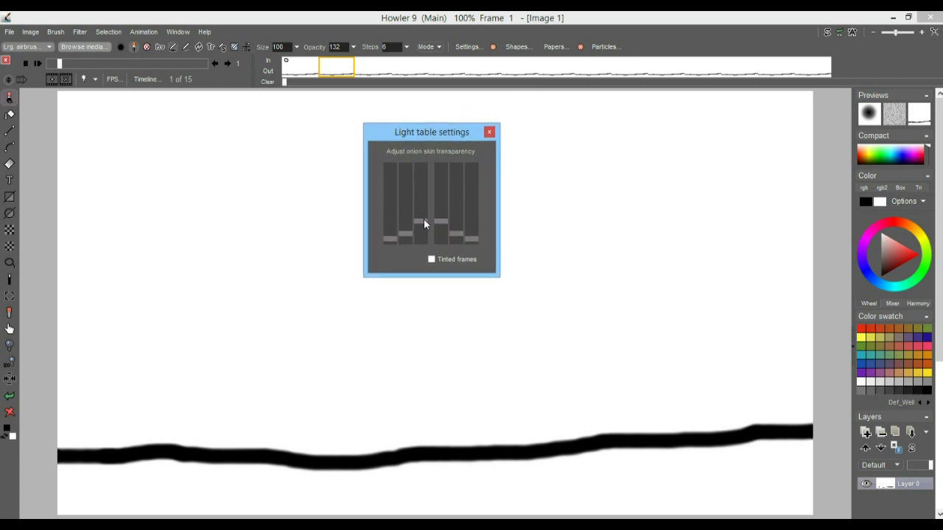
{"action": "left_click_drag", "start_coordinate": [425, 223], "coordinate": [459, 230]}
{"action": "left_click_drag", "start_coordinate": [401, 237], "coordinate": [421, 199]}
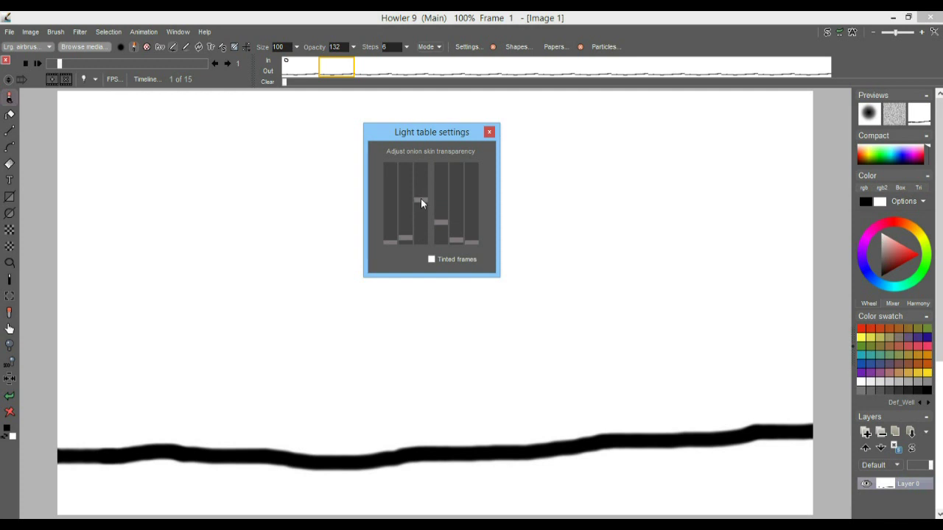
{"action": "mouse_move", "coordinate": [404, 238]}
{"action": "left_mouse_down"}
{"action": "mouse_move", "coordinate": [388, 179]}
{"action": "mouse_move", "coordinate": [398, 240]}
{"action": "left_mouse_up"}
{"action": "left_click_drag", "start_coordinate": [445, 131], "coordinate": [603, 124]}
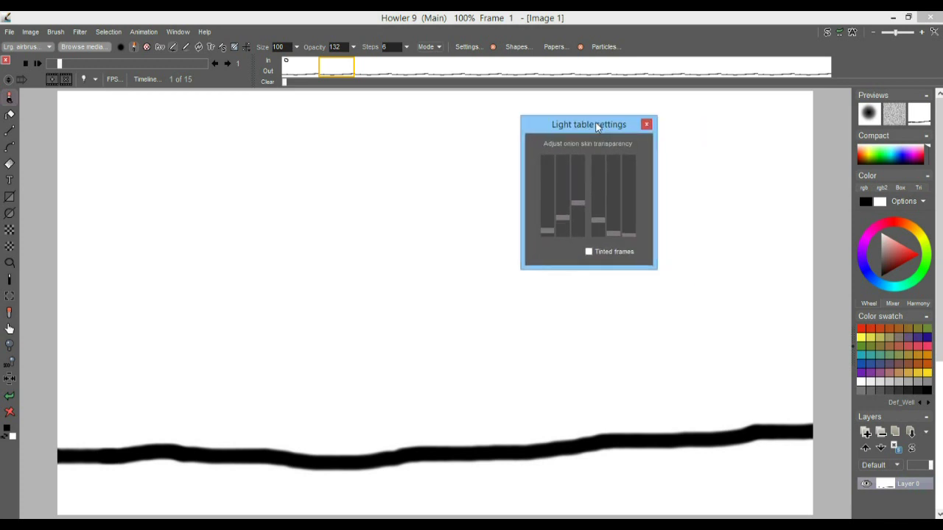
Turn onion skinning on and lighten the previous frame's onion skin while viewing frame 1
{"action": "left_click", "coordinate": [84, 78]}
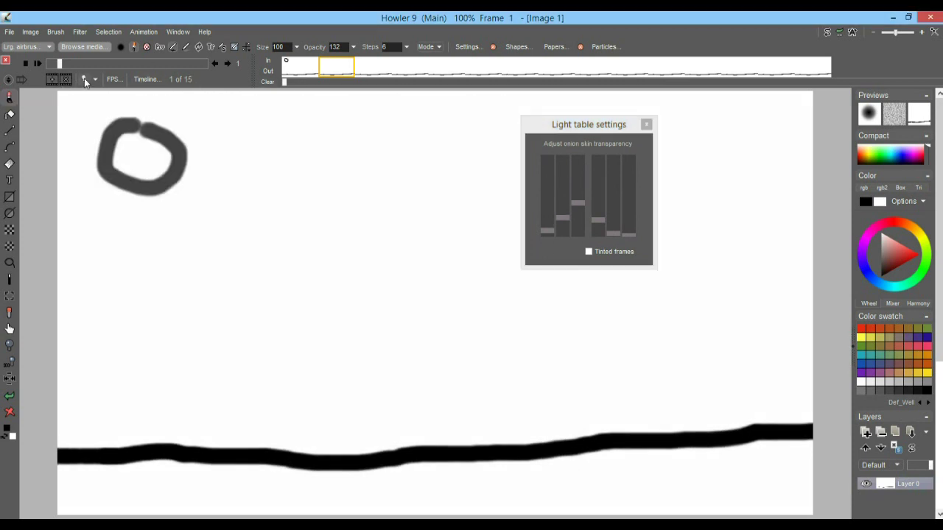
{"action": "left_click", "coordinate": [301, 68]}
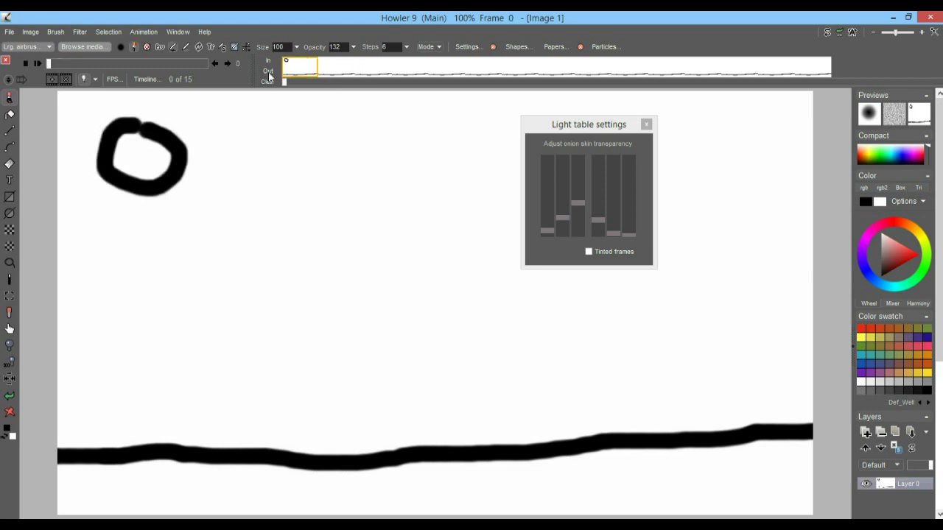
{"action": "left_click", "coordinate": [333, 68]}
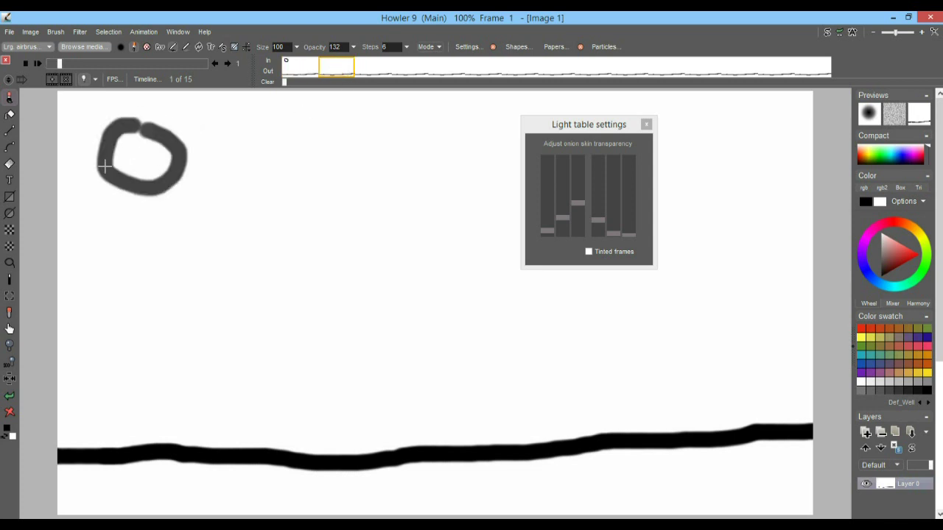
{"action": "left_click", "coordinate": [581, 212]}
{"action": "left_click_drag", "start_coordinate": [581, 207], "coordinate": [583, 236]}
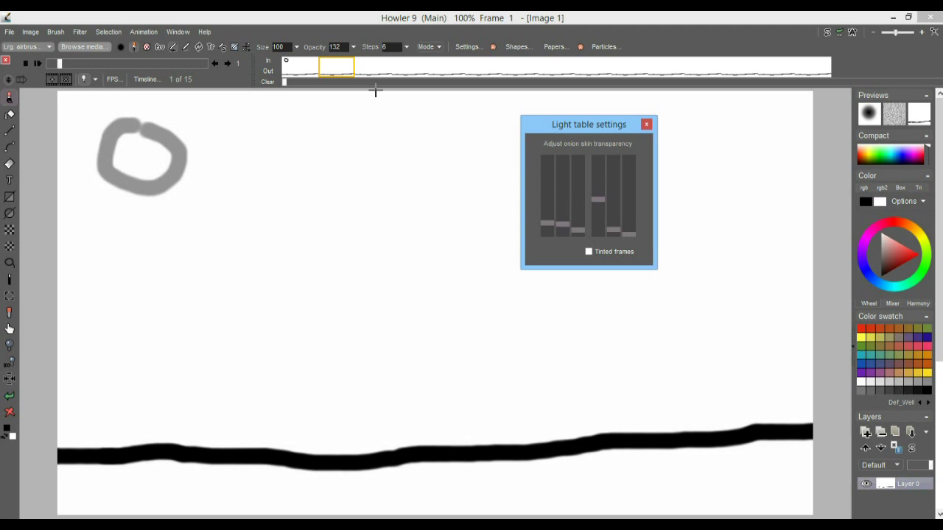
On frame 2, retune the second to fourth onion-skin sliders, then return to frame 0
{"action": "left_click_drag", "start_coordinate": [307, 67], "coordinate": [375, 67]}
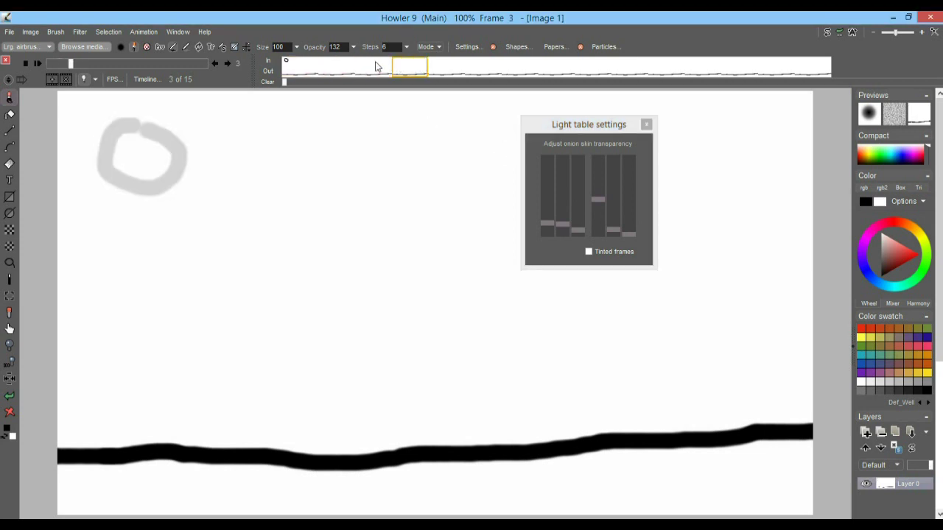
{"action": "left_click", "coordinate": [375, 67]}
{"action": "mouse_move", "coordinate": [600, 206]}
{"action": "left_mouse_down"}
{"action": "mouse_move", "coordinate": [599, 231]}
{"action": "mouse_move", "coordinate": [603, 149]}
{"action": "mouse_move", "coordinate": [602, 201]}
{"action": "left_mouse_up"}
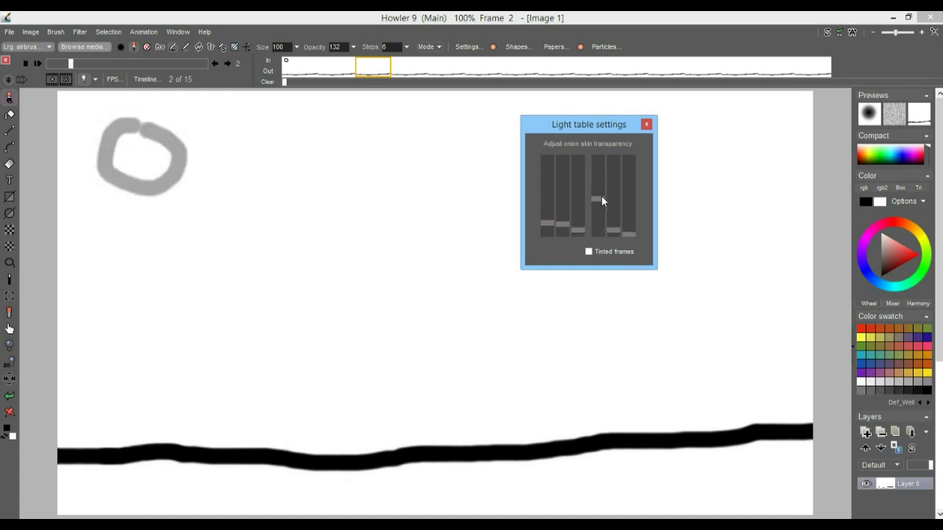
{"action": "left_click_drag", "start_coordinate": [581, 232], "coordinate": [586, 198]}
{"action": "left_click_drag", "start_coordinate": [562, 229], "coordinate": [603, 213]}
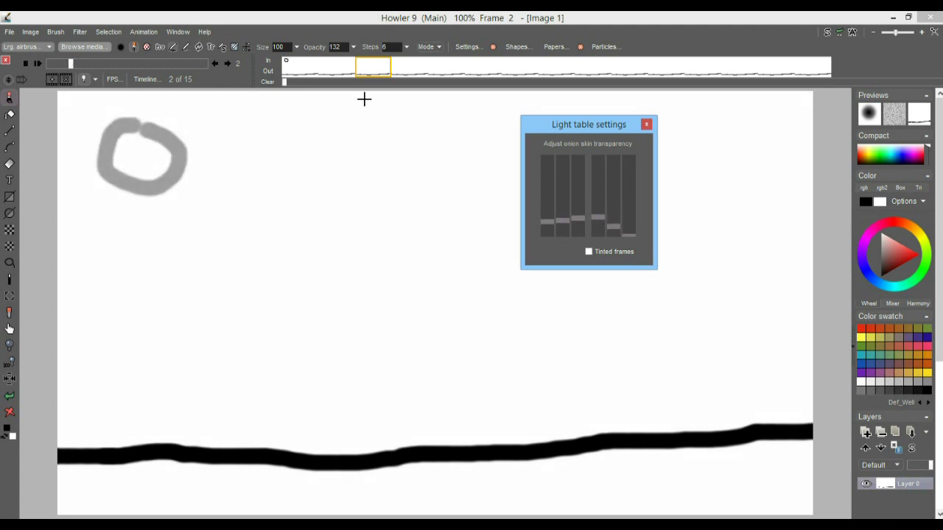
{"action": "left_click", "coordinate": [313, 67]}
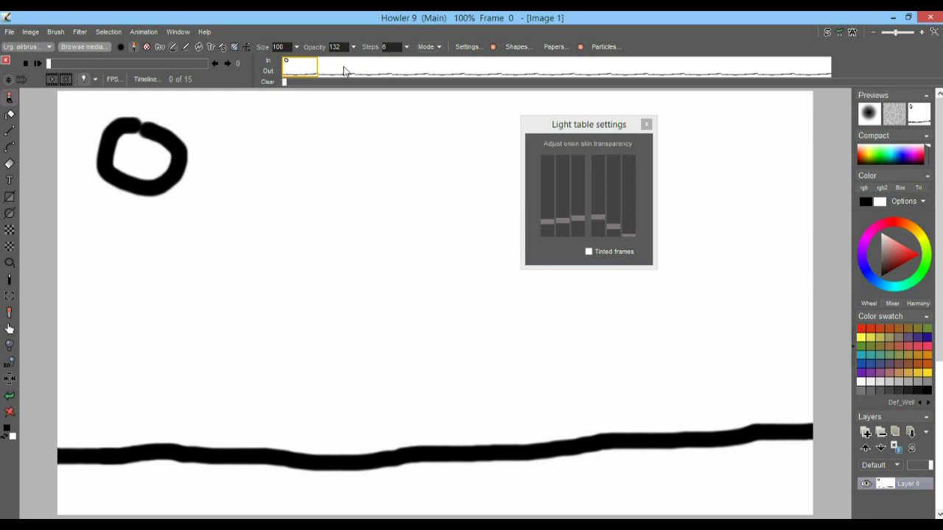
Airbrush the ball lower and further right on frames 1–3, then lighten older onion skins on frame 4
{"action": "left_click", "coordinate": [344, 70]}
{"action": "mouse_move", "coordinate": [186, 169]}
{"action": "left_mouse_down"}
{"action": "mouse_move", "coordinate": [140, 168]}
{"action": "mouse_move", "coordinate": [131, 199]}
{"action": "mouse_move", "coordinate": [153, 223]}
{"action": "mouse_move", "coordinate": [204, 201]}
{"action": "mouse_move", "coordinate": [181, 164]}
{"action": "left_mouse_up"}
{"action": "left_click", "coordinate": [374, 70]}
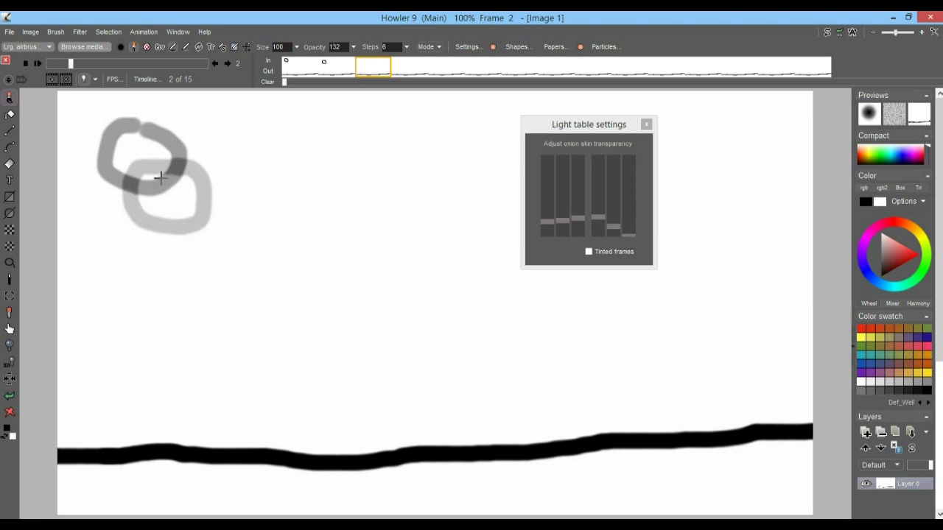
{"action": "mouse_move", "coordinate": [203, 217]}
{"action": "left_mouse_down"}
{"action": "mouse_move", "coordinate": [170, 218]}
{"action": "mouse_move", "coordinate": [162, 259]}
{"action": "mouse_move", "coordinate": [182, 276]}
{"action": "mouse_move", "coordinate": [229, 260]}
{"action": "mouse_move", "coordinate": [209, 217]}
{"action": "left_mouse_up"}
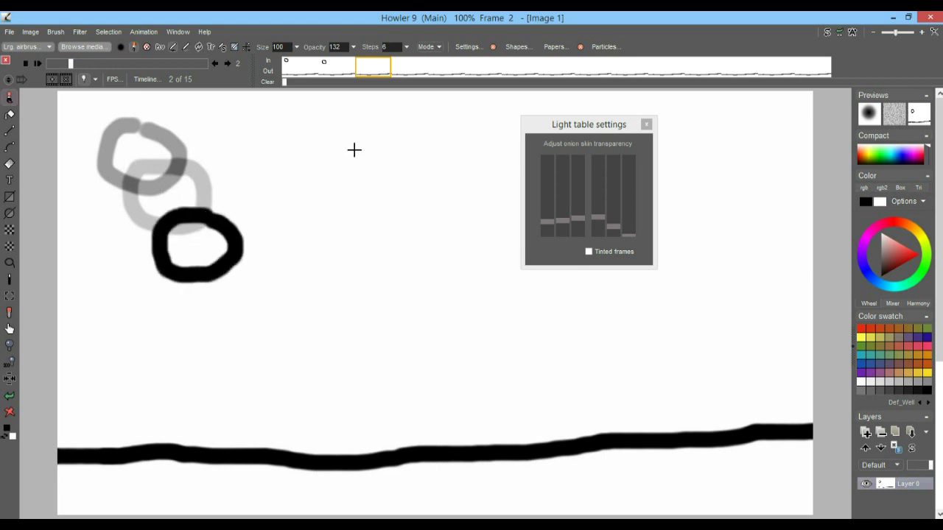
{"action": "key", "text": "Right"}
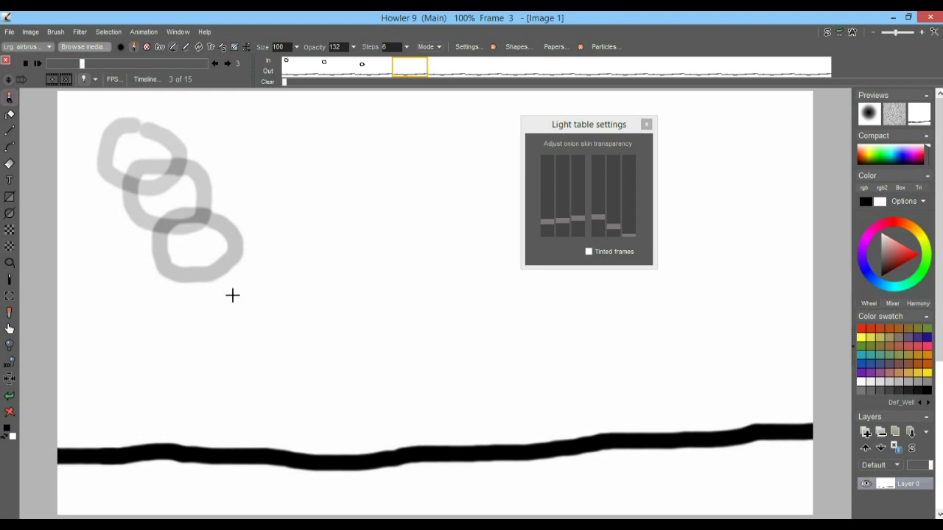
{"action": "mouse_move", "coordinate": [232, 296]}
{"action": "left_mouse_down"}
{"action": "mouse_move", "coordinate": [188, 345]}
{"action": "mouse_move", "coordinate": [233, 363]}
{"action": "mouse_move", "coordinate": [263, 321]}
{"action": "mouse_move", "coordinate": [233, 289]}
{"action": "left_mouse_up"}
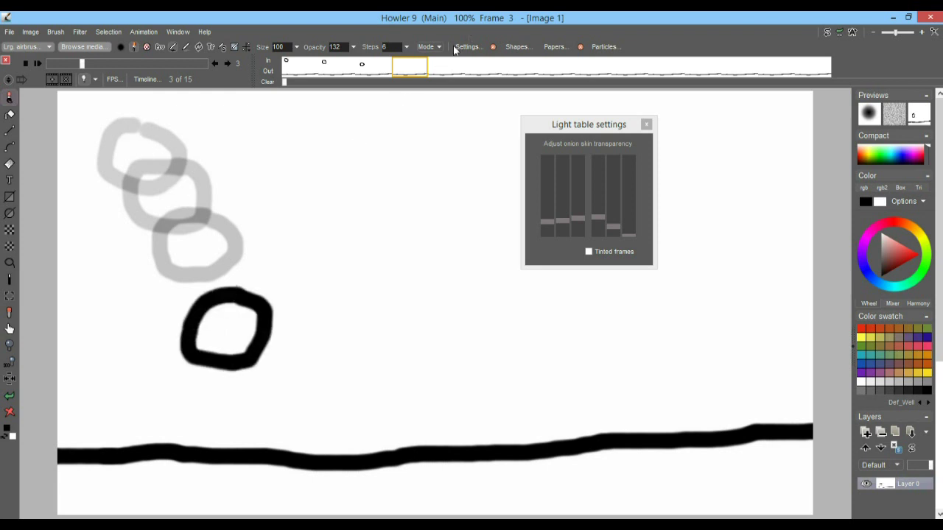
{"action": "left_click", "coordinate": [438, 69]}
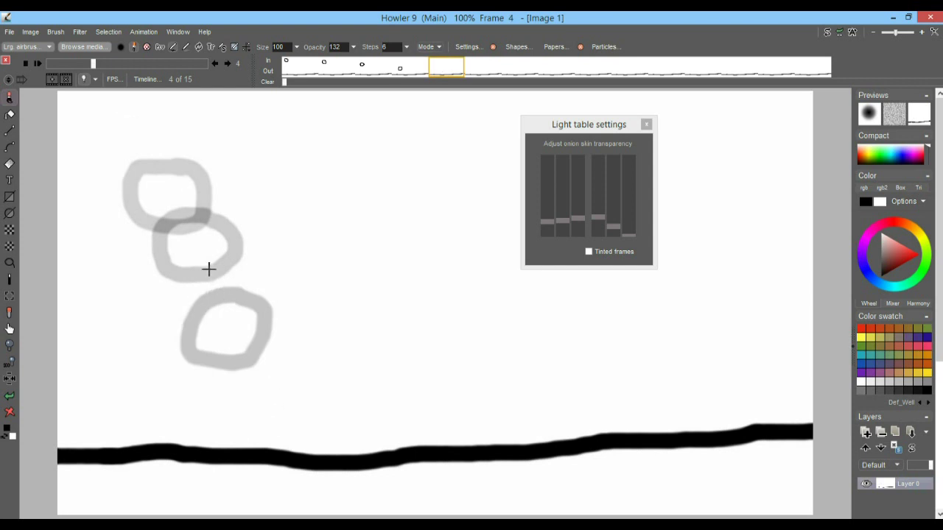
{"action": "left_click_drag", "start_coordinate": [580, 218], "coordinate": [631, 229]}
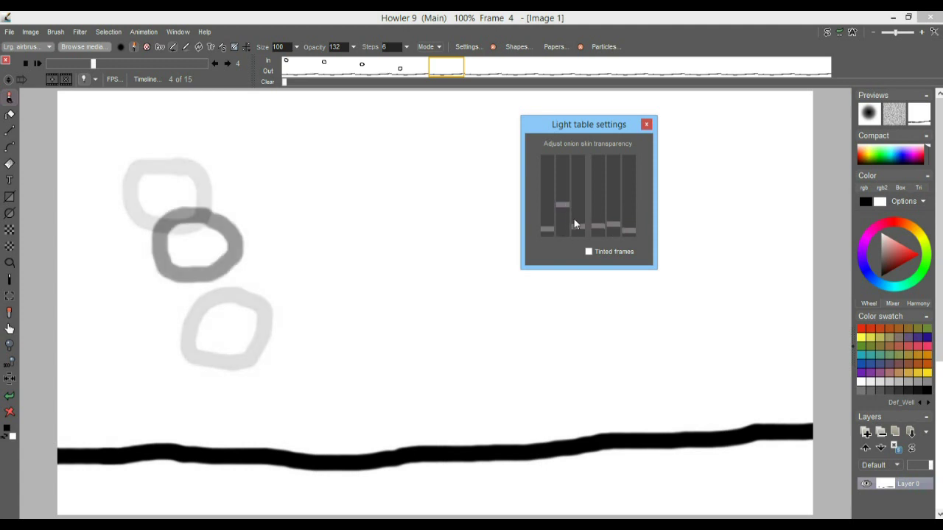
Adjust Light table sliders so frame 3's ball is darkest and earlier balls fade progressively
{"action": "left_click_drag", "start_coordinate": [575, 221], "coordinate": [601, 215]}
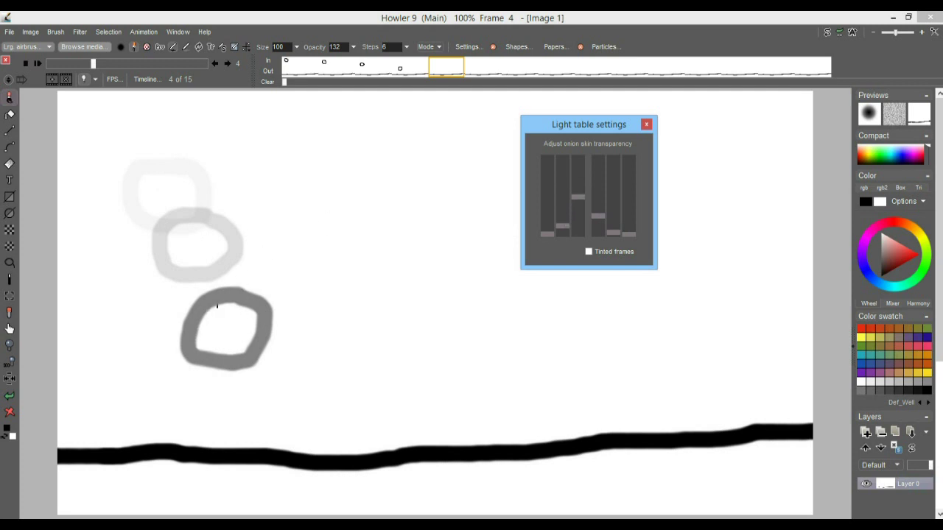
{"action": "mouse_move", "coordinate": [565, 226]}
{"action": "left_mouse_down"}
{"action": "mouse_move", "coordinate": [564, 207]}
{"action": "mouse_move", "coordinate": [564, 216]}
{"action": "left_mouse_up"}
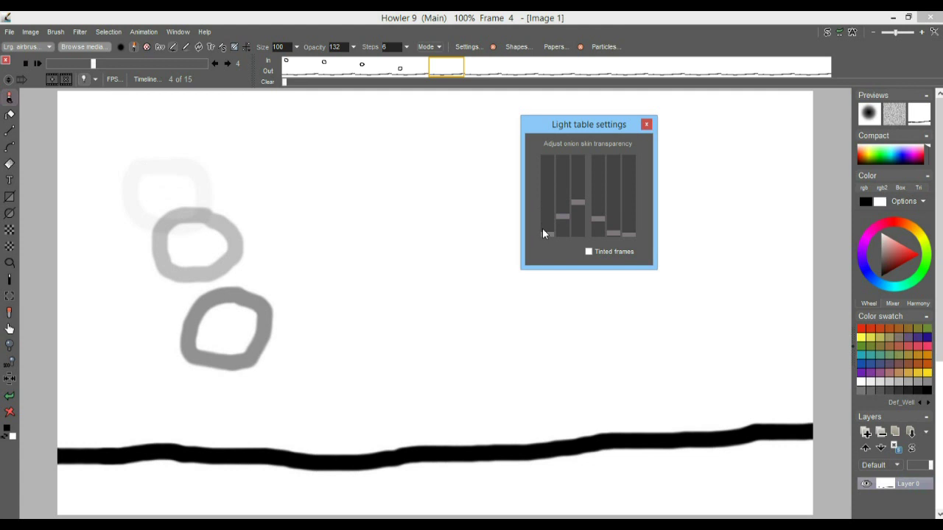
{"action": "left_click", "coordinate": [546, 229]}
{"action": "mouse_move", "coordinate": [584, 204]}
{"action": "left_mouse_down"}
{"action": "mouse_move", "coordinate": [582, 188]}
{"action": "mouse_move", "coordinate": [582, 203]}
{"action": "left_mouse_up"}
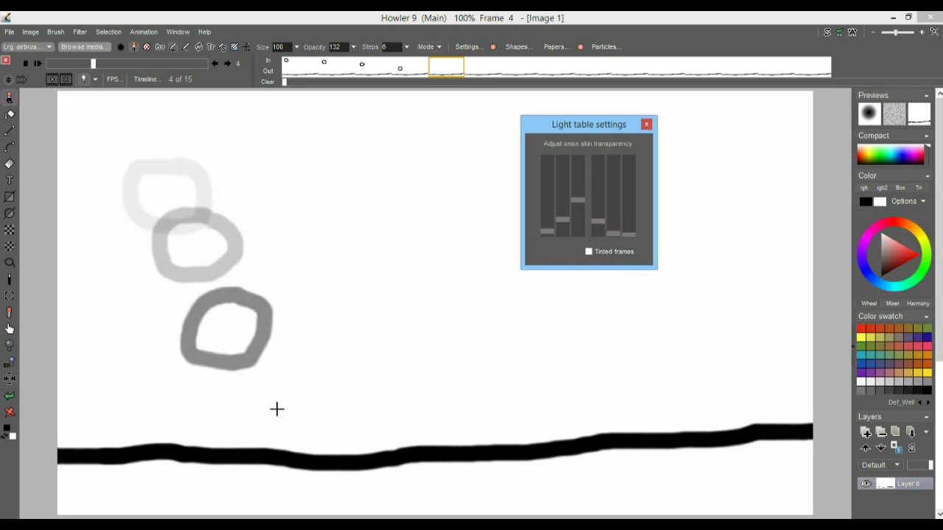
Draw the squashed ball on the ground on frame 4 and the rebounding ball on frame 5
{"action": "mouse_move", "coordinate": [277, 409]}
{"action": "left_mouse_down"}
{"action": "mouse_move", "coordinate": [203, 414]}
{"action": "mouse_move", "coordinate": [199, 425]}
{"action": "mouse_move", "coordinate": [244, 445]}
{"action": "mouse_move", "coordinate": [285, 443]}
{"action": "mouse_move", "coordinate": [282, 407]}
{"action": "left_mouse_up"}
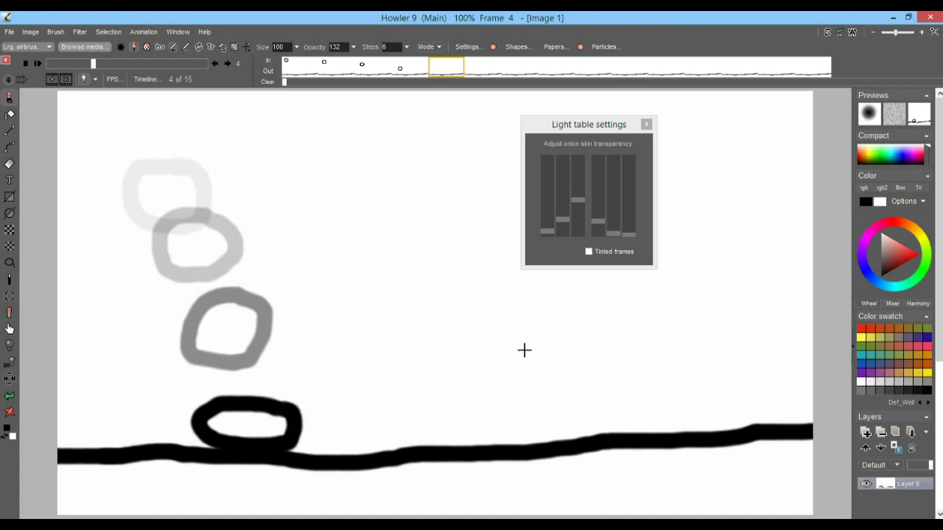
{"action": "left_click", "coordinate": [476, 68]}
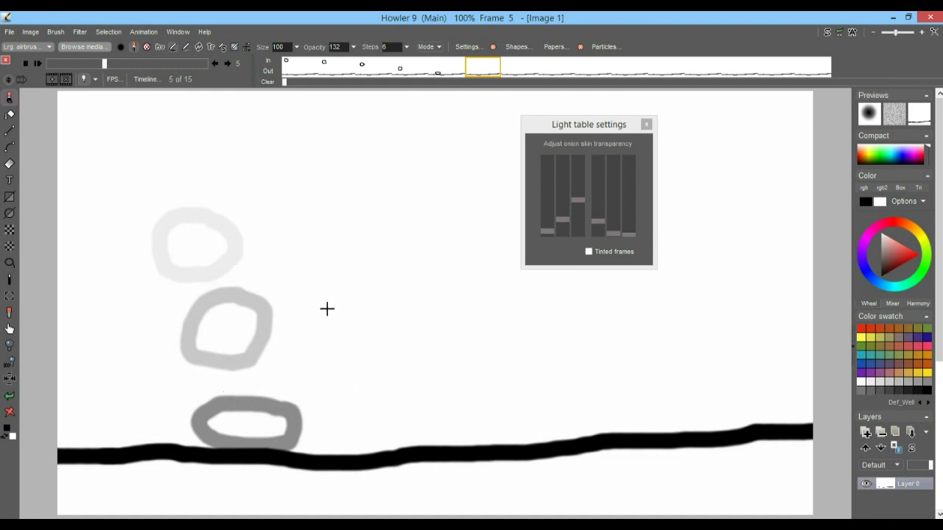
{"action": "mouse_move", "coordinate": [322, 310]}
{"action": "left_mouse_down"}
{"action": "mouse_move", "coordinate": [320, 353]}
{"action": "mouse_move", "coordinate": [351, 385]}
{"action": "mouse_move", "coordinate": [378, 353]}
{"action": "mouse_move", "coordinate": [329, 316]}
{"action": "left_mouse_up"}
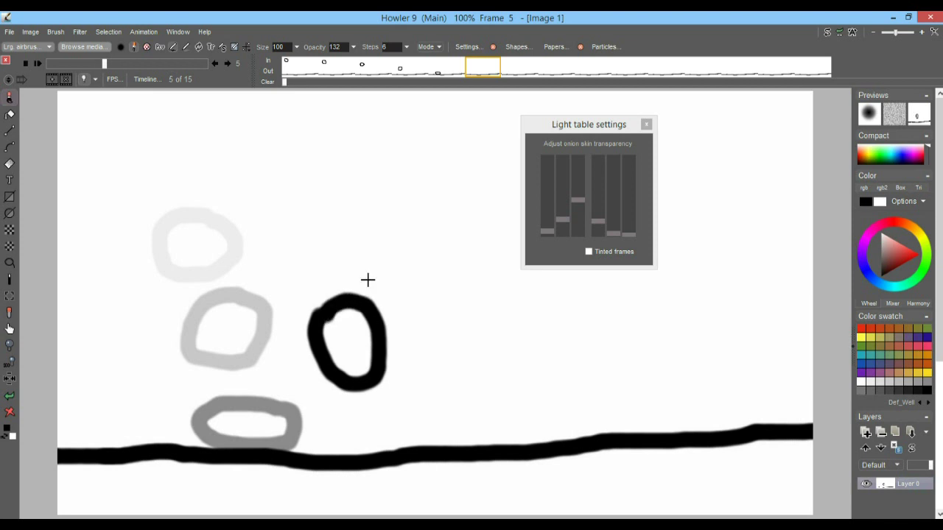
{"action": "left_click", "coordinate": [10, 396]}
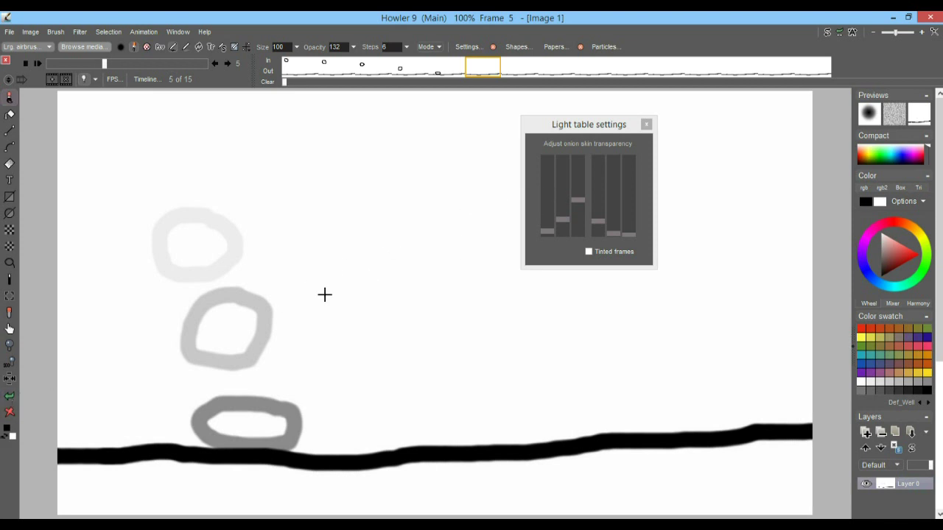
{"action": "mouse_move", "coordinate": [305, 303]}
{"action": "left_mouse_down"}
{"action": "mouse_move", "coordinate": [320, 357]}
{"action": "mouse_move", "coordinate": [355, 347]}
{"action": "mouse_move", "coordinate": [325, 296]}
{"action": "left_mouse_up"}
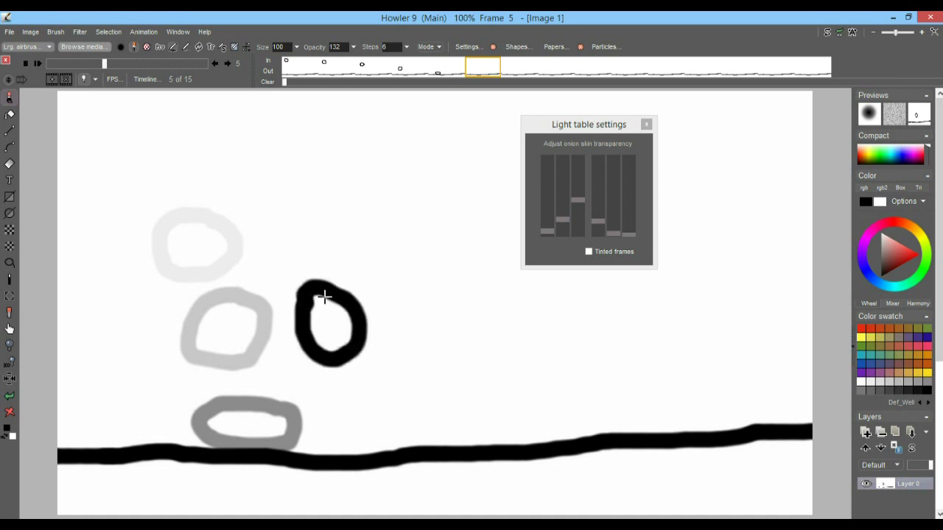
Draw the rising ball on frames 6 and 7, moving Light table settings to the upper left
{"action": "left_click", "coordinate": [513, 67]}
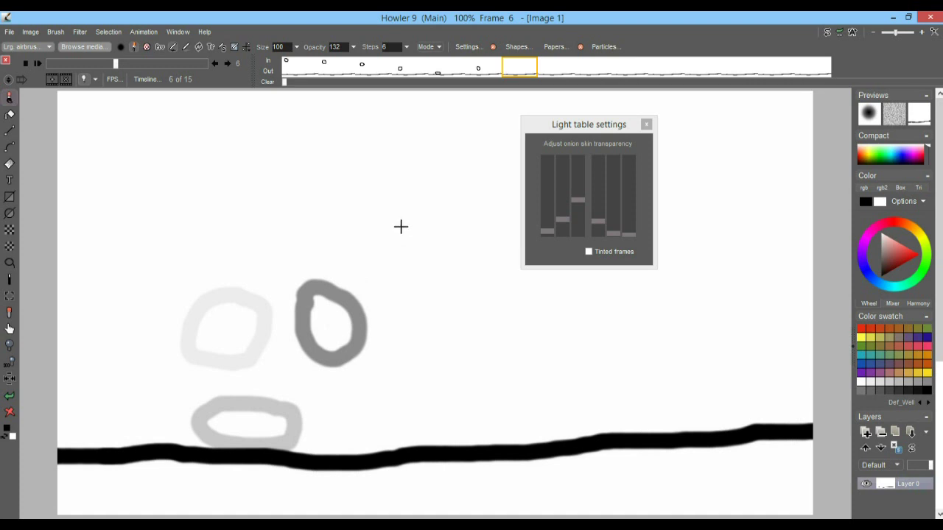
{"action": "mouse_move", "coordinate": [398, 214]}
{"action": "left_mouse_down"}
{"action": "mouse_move", "coordinate": [374, 271]}
{"action": "mouse_move", "coordinate": [411, 255]}
{"action": "mouse_move", "coordinate": [419, 207]}
{"action": "mouse_move", "coordinate": [392, 218]}
{"action": "left_mouse_up"}
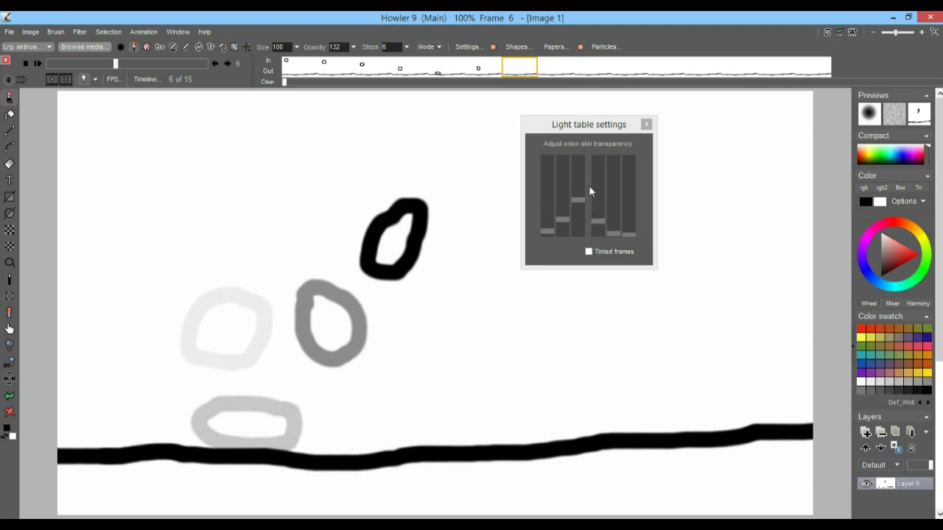
{"action": "left_click_drag", "start_coordinate": [554, 122], "coordinate": [644, 172]}
{"action": "left_click", "coordinate": [551, 68]}
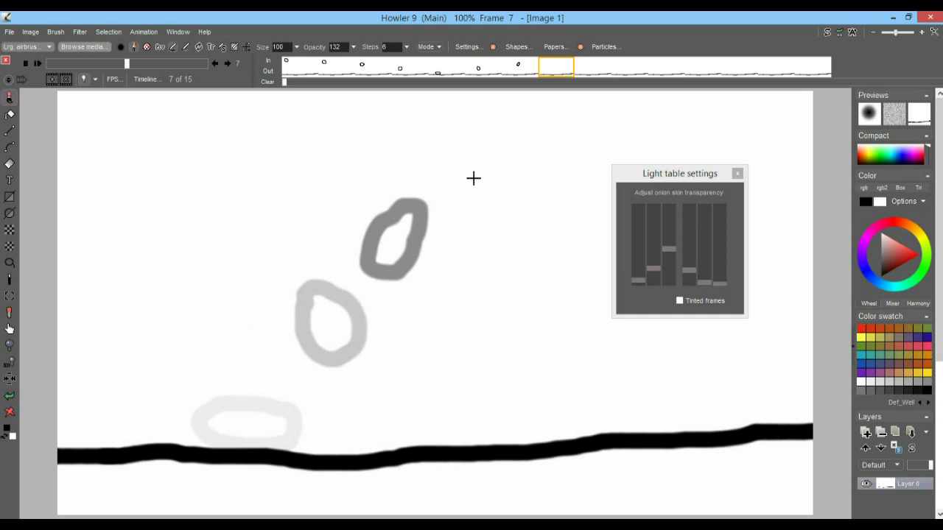
{"action": "mouse_move", "coordinate": [475, 176]}
{"action": "left_mouse_down"}
{"action": "mouse_move", "coordinate": [422, 199]}
{"action": "mouse_move", "coordinate": [439, 238]}
{"action": "mouse_move", "coordinate": [498, 227]}
{"action": "mouse_move", "coordinate": [475, 177]}
{"action": "left_mouse_up"}
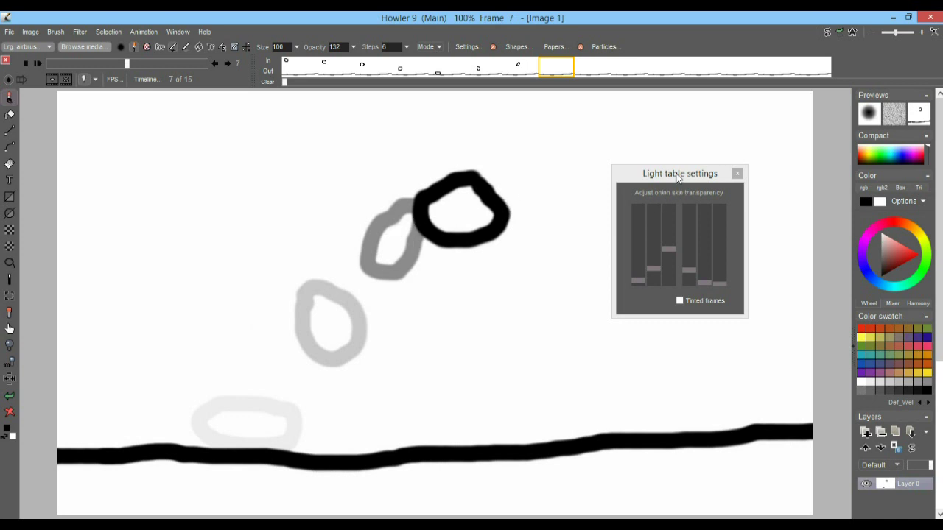
{"action": "left_click_drag", "start_coordinate": [678, 176], "coordinate": [219, 151]}
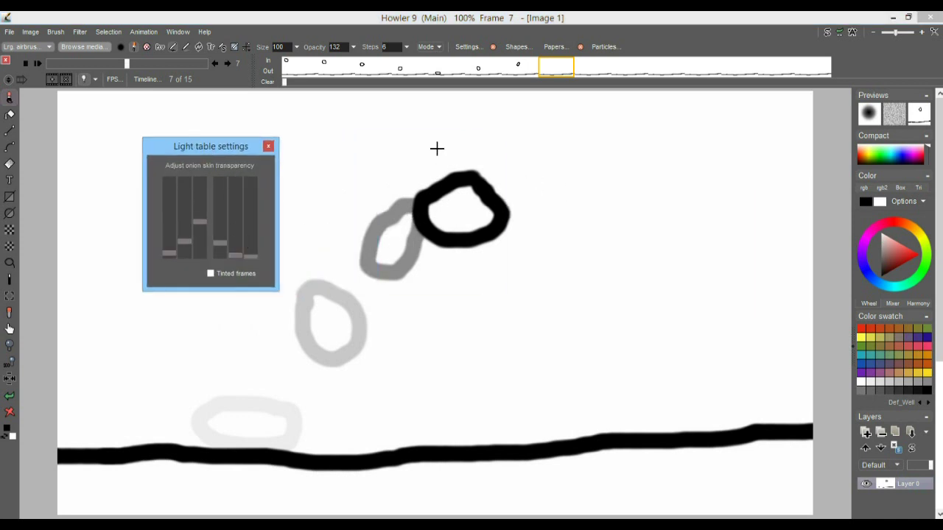
Draw the wide peak ball on frame 8 and the falling ball on frames 9–10, adjusting onion-skin faintness
{"action": "left_click", "coordinate": [589, 68]}
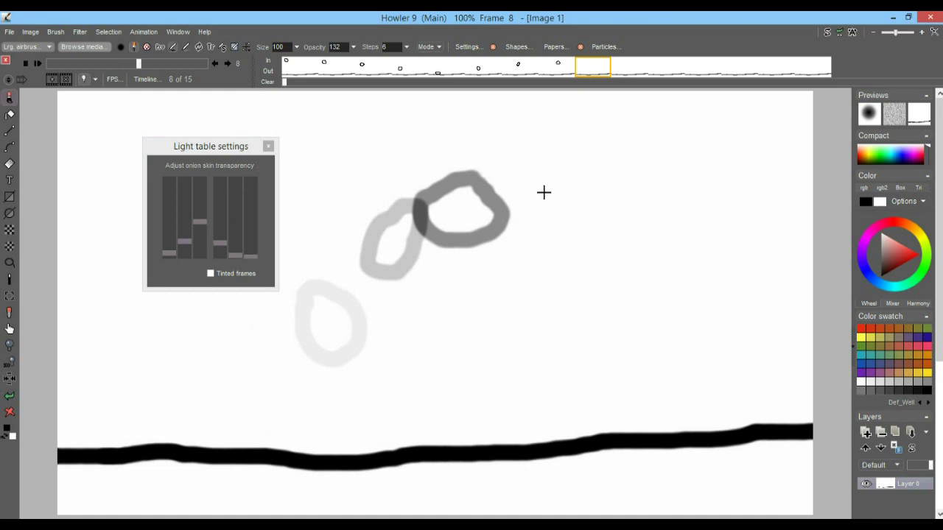
{"action": "mouse_move", "coordinate": [537, 190]}
{"action": "left_mouse_down"}
{"action": "mouse_move", "coordinate": [467, 199]}
{"action": "mouse_move", "coordinate": [493, 246]}
{"action": "mouse_move", "coordinate": [559, 224]}
{"action": "mouse_move", "coordinate": [536, 190]}
{"action": "left_mouse_up"}
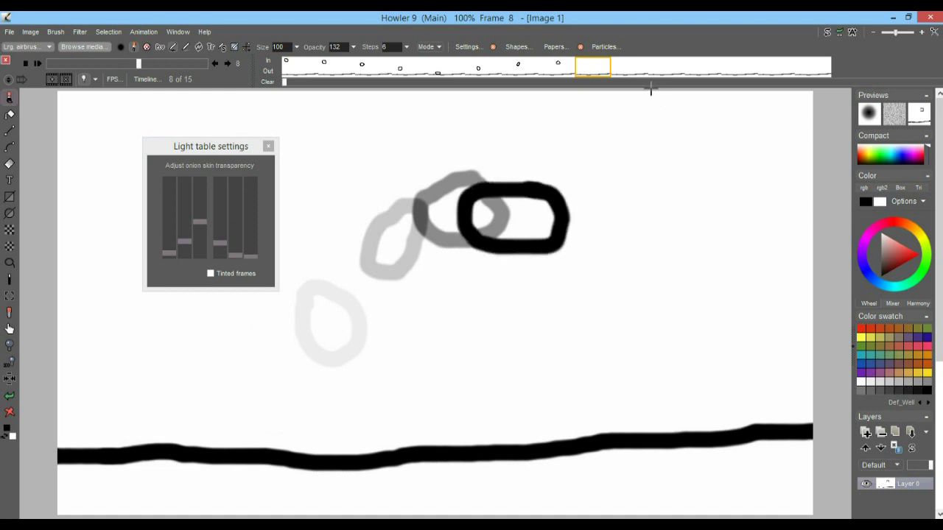
{"action": "left_click", "coordinate": [638, 70]}
{"action": "mouse_move", "coordinate": [604, 243]}
{"action": "left_mouse_down"}
{"action": "mouse_move", "coordinate": [564, 225]}
{"action": "mouse_move", "coordinate": [537, 258]}
{"action": "mouse_move", "coordinate": [600, 293]}
{"action": "mouse_move", "coordinate": [616, 241]}
{"action": "mouse_move", "coordinate": [596, 233]}
{"action": "left_mouse_up"}
{"action": "left_click", "coordinate": [666, 68]}
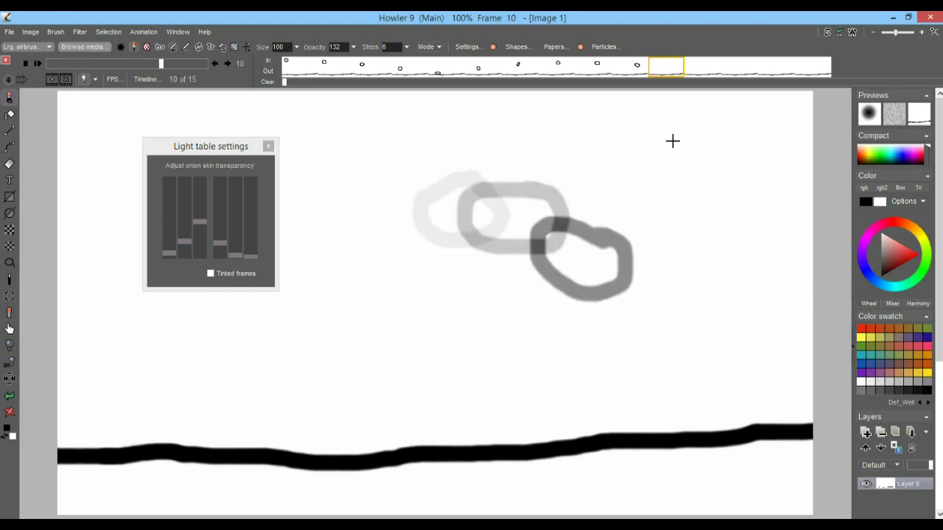
{"action": "mouse_move", "coordinate": [660, 324]}
{"action": "left_mouse_down"}
{"action": "mouse_move", "coordinate": [633, 307]}
{"action": "mouse_move", "coordinate": [597, 319]}
{"action": "mouse_move", "coordinate": [625, 366]}
{"action": "mouse_move", "coordinate": [670, 358]}
{"action": "mouse_move", "coordinate": [666, 315]}
{"action": "left_mouse_up"}
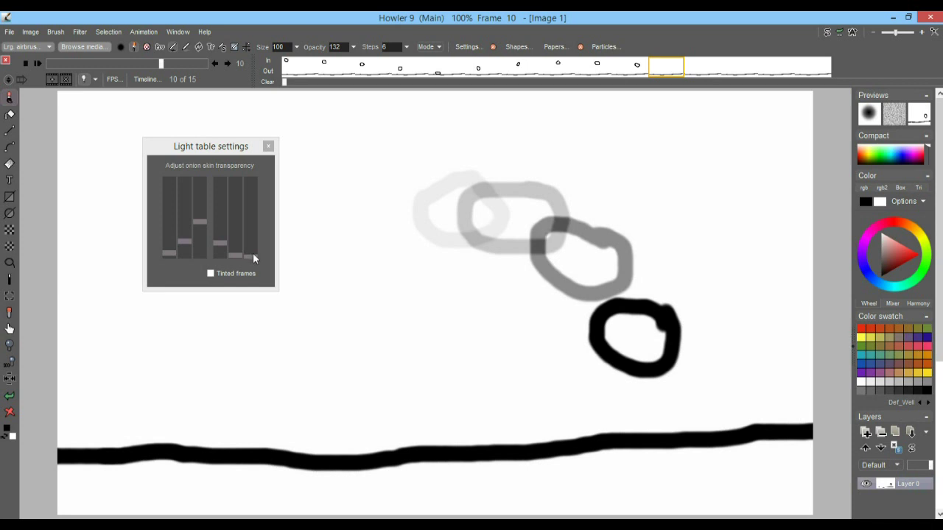
{"action": "mouse_move", "coordinate": [253, 253]}
{"action": "left_mouse_down"}
{"action": "mouse_move", "coordinate": [258, 217]}
{"action": "mouse_move", "coordinate": [252, 234]}
{"action": "mouse_move", "coordinate": [220, 241]}
{"action": "mouse_move", "coordinate": [224, 188]}
{"action": "mouse_move", "coordinate": [224, 233]}
{"action": "mouse_move", "coordinate": [238, 218]}
{"action": "mouse_move", "coordinate": [241, 263]}
{"action": "left_mouse_up"}
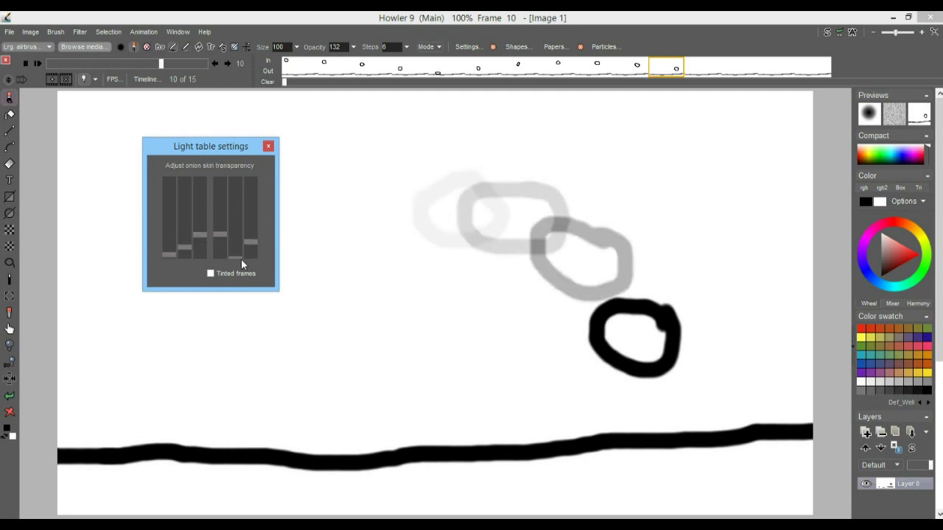
{"action": "mouse_move", "coordinate": [200, 237]}
{"action": "left_mouse_down"}
{"action": "mouse_move", "coordinate": [206, 192]}
{"action": "mouse_move", "coordinate": [205, 236]}
{"action": "mouse_move", "coordinate": [187, 244]}
{"action": "left_mouse_up"}
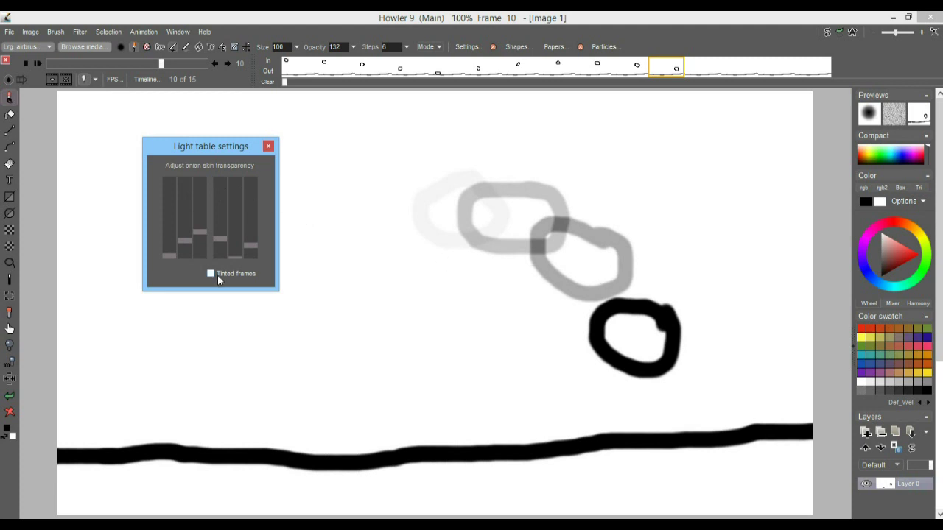
Draw the ball squashed on the ground on frame 11, then rebounding past the right edge through frame 14
{"action": "left_click", "coordinate": [712, 68]}
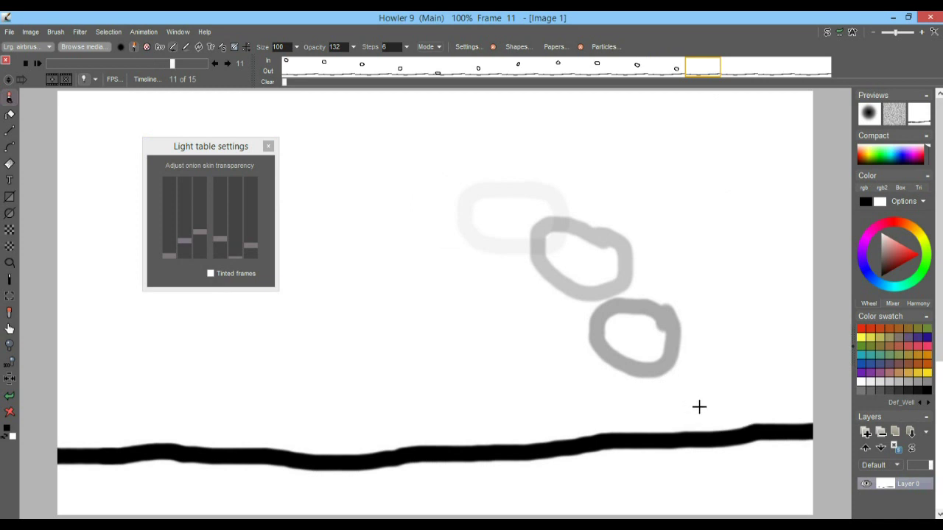
{"action": "mouse_move", "coordinate": [699, 404]}
{"action": "left_mouse_down"}
{"action": "mouse_move", "coordinate": [607, 407]}
{"action": "mouse_move", "coordinate": [675, 433]}
{"action": "mouse_move", "coordinate": [714, 415]}
{"action": "mouse_move", "coordinate": [685, 404]}
{"action": "left_mouse_up"}
{"action": "left_click", "coordinate": [750, 70]}
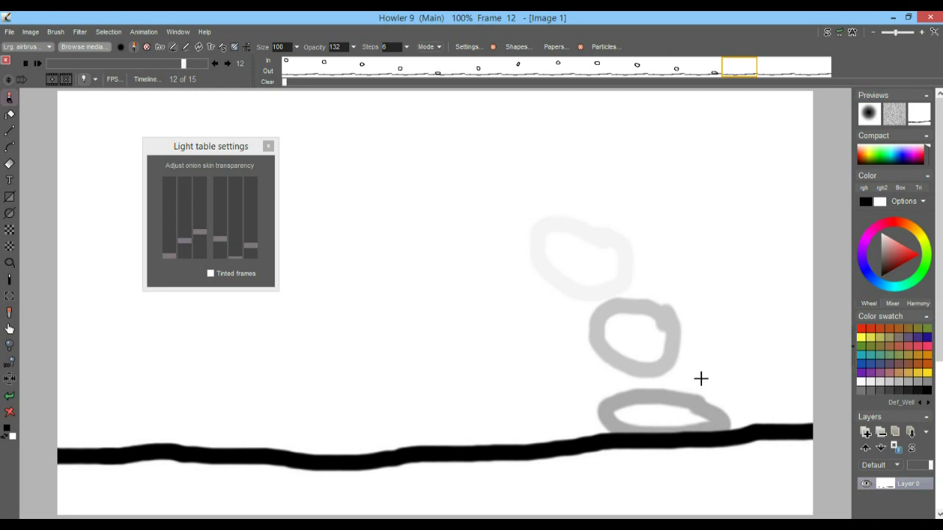
{"action": "mouse_move", "coordinate": [698, 363]}
{"action": "left_mouse_down"}
{"action": "mouse_move", "coordinate": [783, 318]}
{"action": "mouse_move", "coordinate": [724, 321]}
{"action": "mouse_move", "coordinate": [719, 366]}
{"action": "left_mouse_up"}
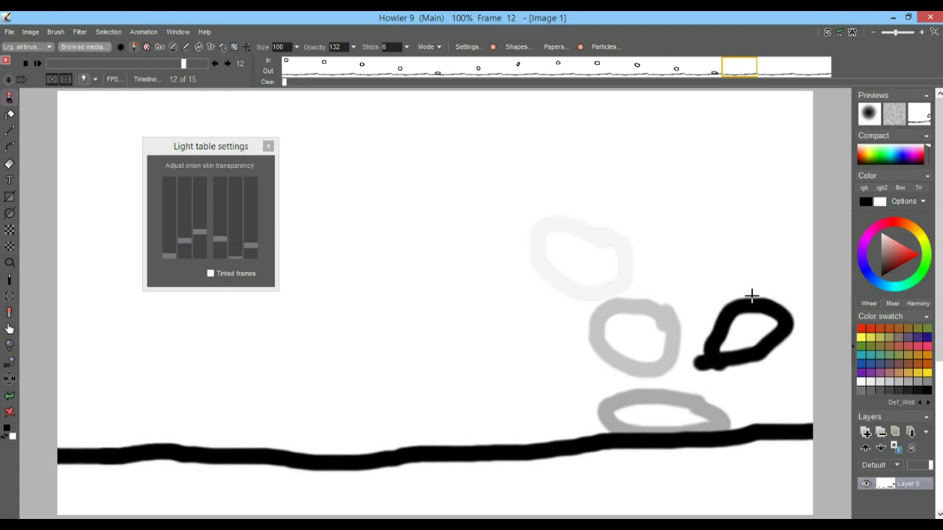
{"action": "left_click", "coordinate": [779, 65]}
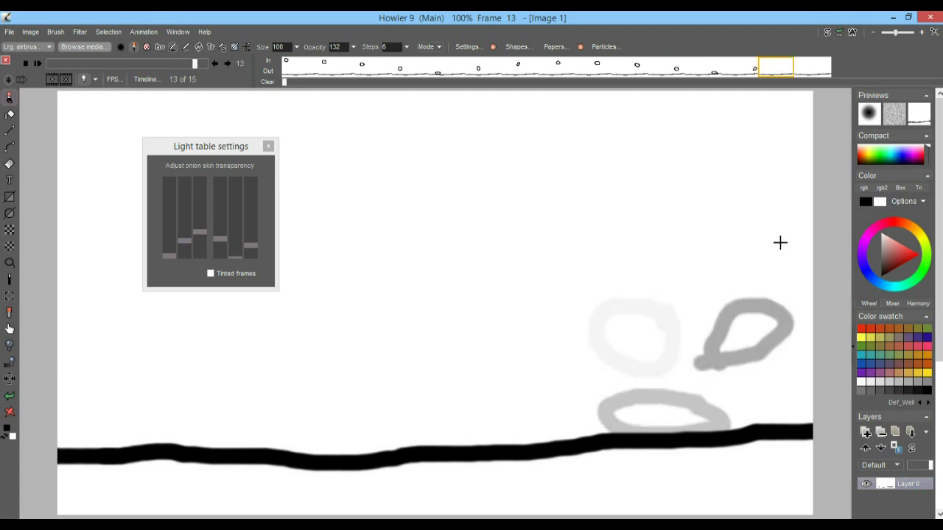
{"action": "mouse_move", "coordinate": [779, 242]}
{"action": "left_mouse_down"}
{"action": "mouse_move", "coordinate": [791, 297]}
{"action": "mouse_move", "coordinate": [782, 226]}
{"action": "left_mouse_up"}
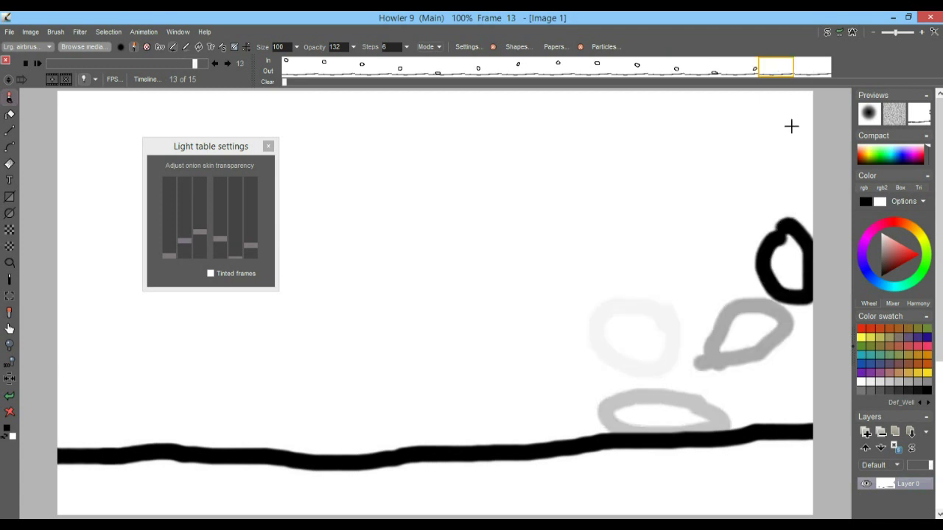
{"action": "left_click", "coordinate": [811, 68]}
{"action": "mouse_move", "coordinate": [820, 177]}
{"action": "left_mouse_down"}
{"action": "mouse_move", "coordinate": [804, 197]}
{"action": "mouse_move", "coordinate": [821, 221]}
{"action": "left_mouse_up"}
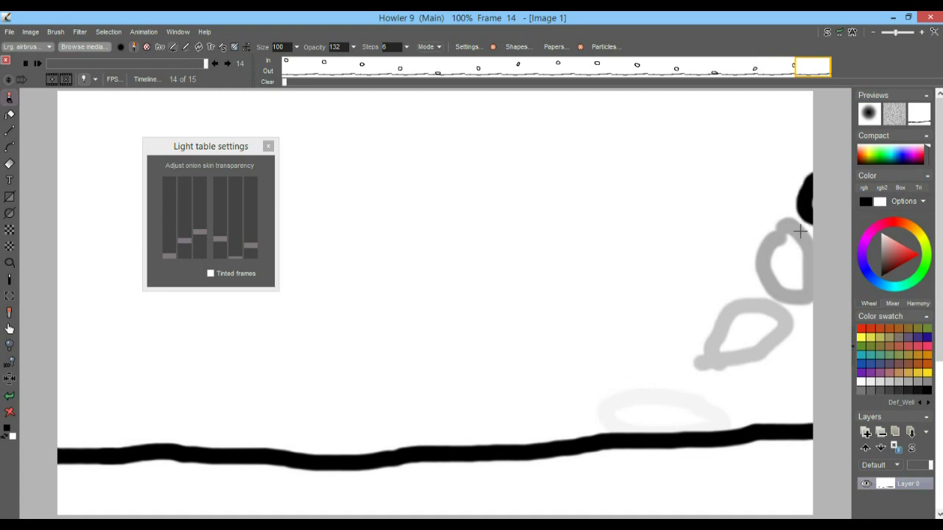
Return to frame 8, enable Tinted frames, and darken the nearest earlier onion skin
{"action": "left_click_drag", "start_coordinate": [799, 68], "coordinate": [597, 68]}
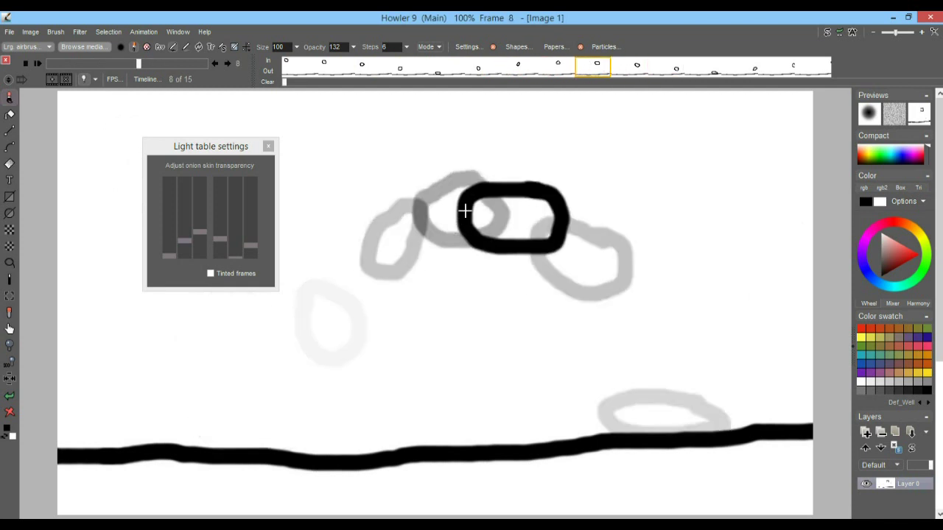
{"action": "mouse_move", "coordinate": [221, 239]}
{"action": "left_mouse_down"}
{"action": "mouse_move", "coordinate": [222, 219]}
{"action": "mouse_move", "coordinate": [234, 242]}
{"action": "left_mouse_up"}
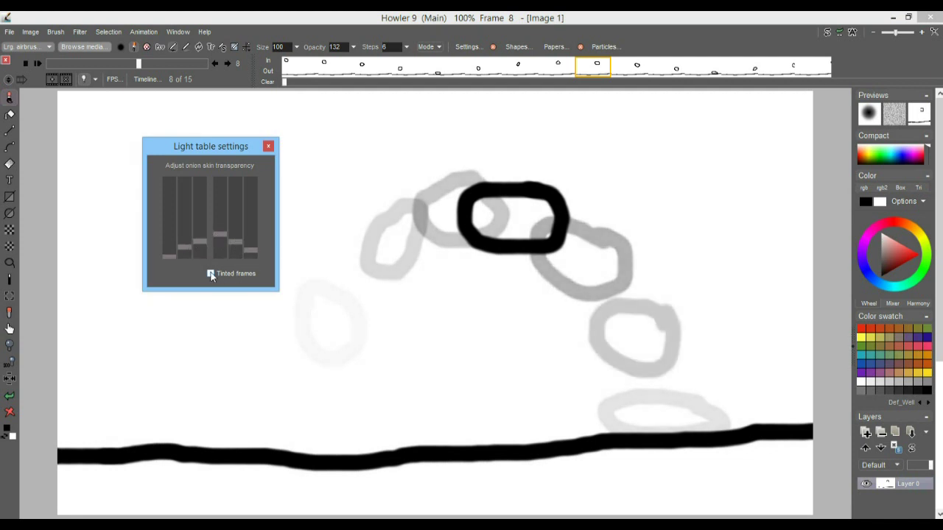
{"action": "left_click", "coordinate": [211, 274]}
{"action": "left_click_drag", "start_coordinate": [204, 238], "coordinate": [236, 245]}
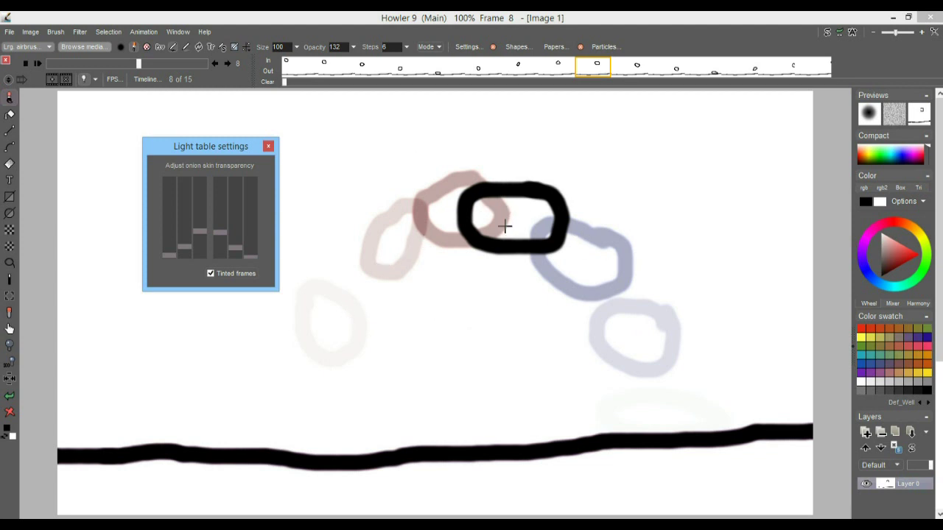
Rebalance the tinted onion skins: lighter earlier frames, darker later frames, oldest skin slightly more visible
{"action": "left_click", "coordinate": [210, 274]}
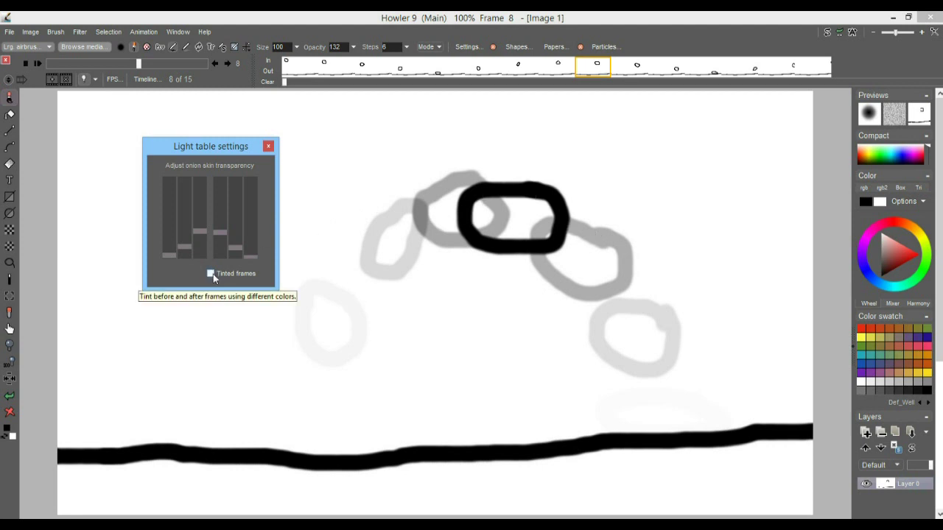
{"action": "left_click", "coordinate": [211, 274]}
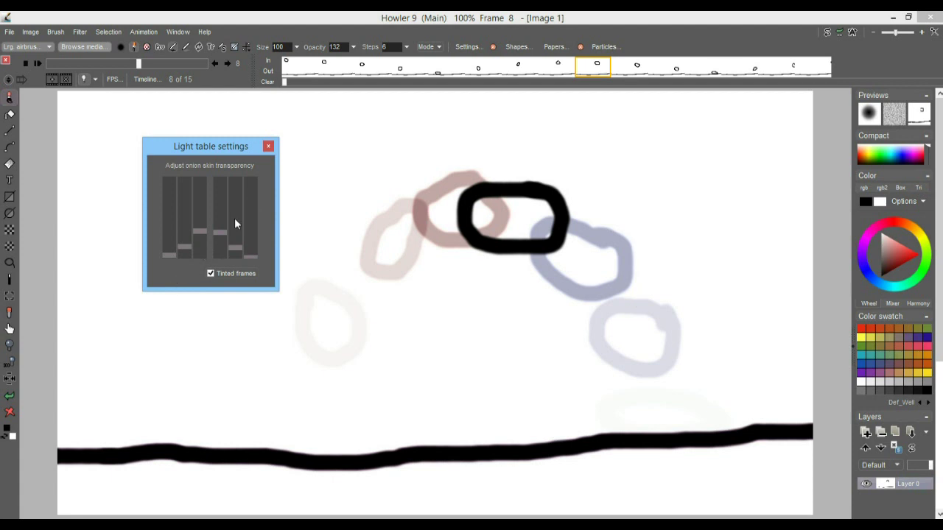
{"action": "left_click_drag", "start_coordinate": [219, 233], "coordinate": [185, 241]}
{"action": "left_click_drag", "start_coordinate": [200, 229], "coordinate": [251, 250]}
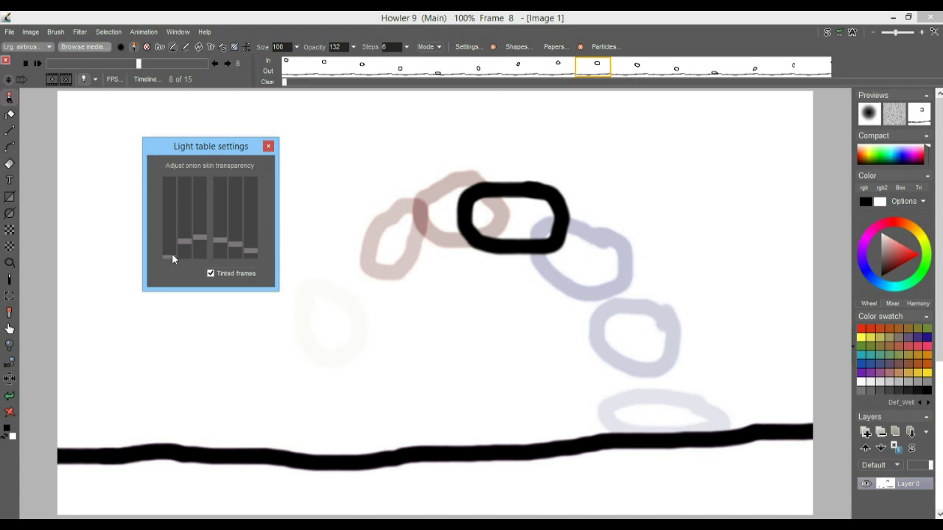
{"action": "left_click_drag", "start_coordinate": [172, 259], "coordinate": [172, 256]}
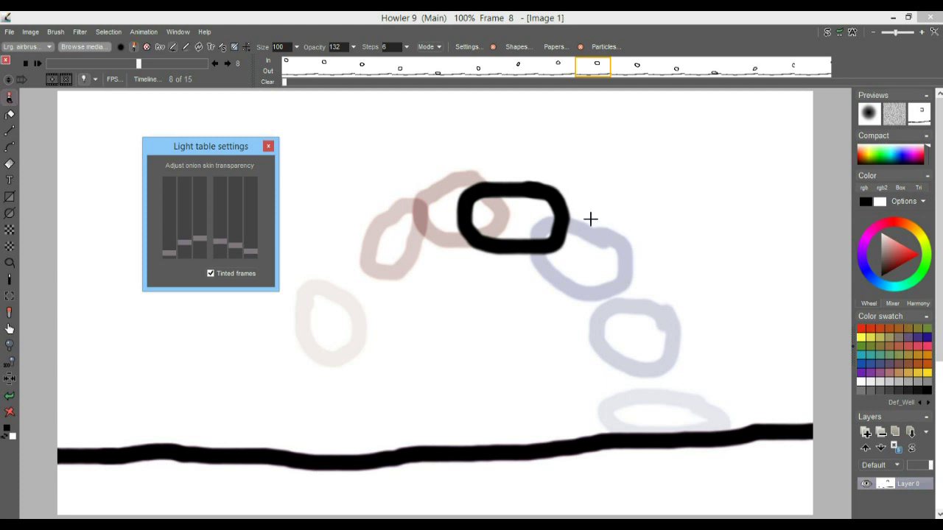
Flip between timeline frames to check the motion, ending on frame 3
{"action": "left_click", "coordinate": [590, 70]}
{"action": "left_click", "coordinate": [478, 69]}
{"action": "left_click", "coordinate": [442, 68]}
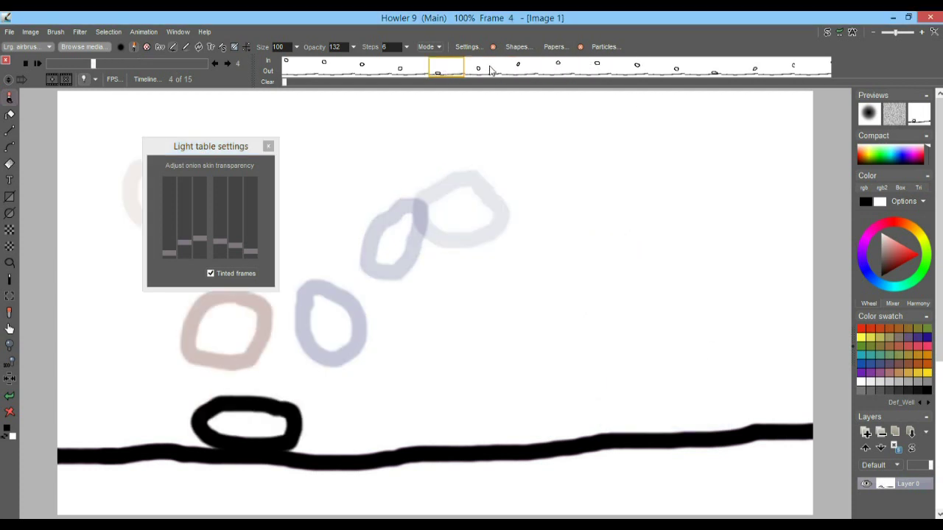
{"action": "left_click", "coordinate": [636, 66]}
{"action": "left_click", "coordinate": [457, 68]}
{"action": "left_click", "coordinate": [400, 68]}
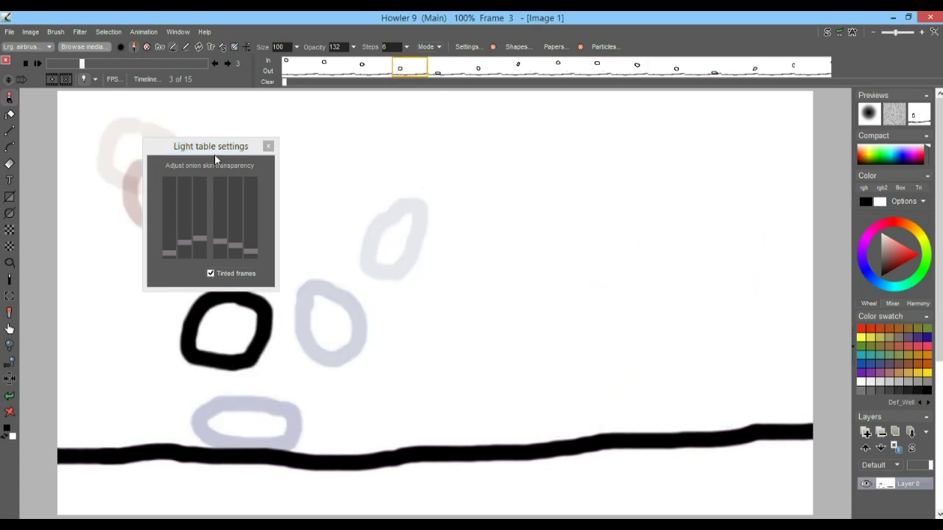
Move the Light table settings aside, turn off onion skins, and play from the first frame
{"action": "left_click_drag", "start_coordinate": [219, 147], "coordinate": [640, 133]}
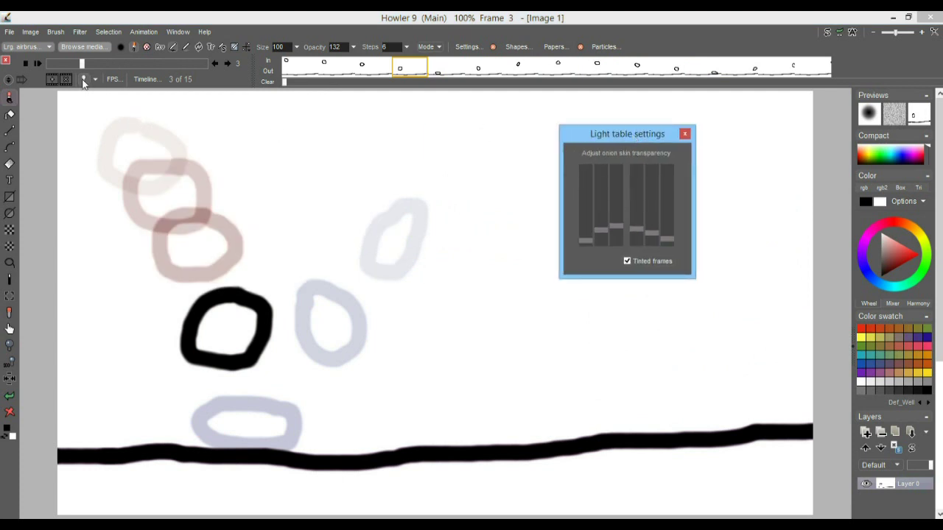
{"action": "left_click", "coordinate": [85, 80]}
{"action": "left_click", "coordinate": [289, 70]}
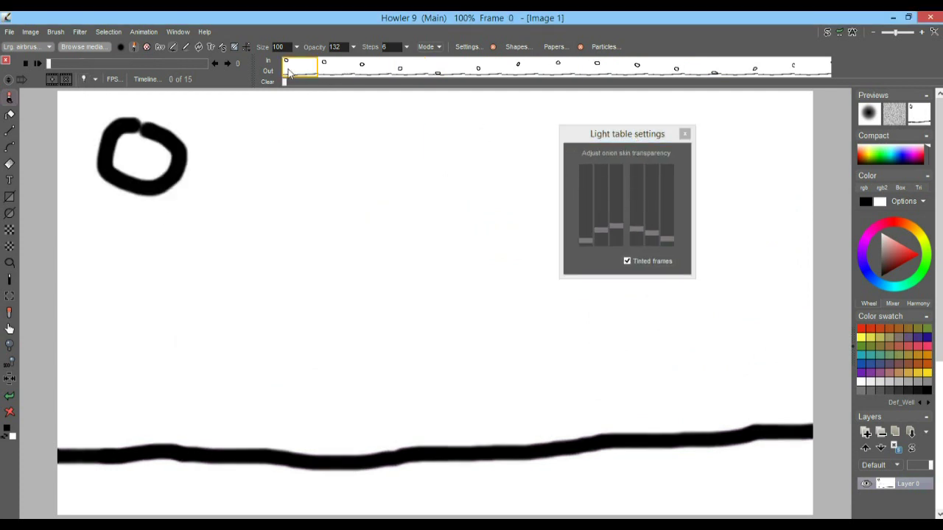
{"action": "left_click", "coordinate": [38, 64]}
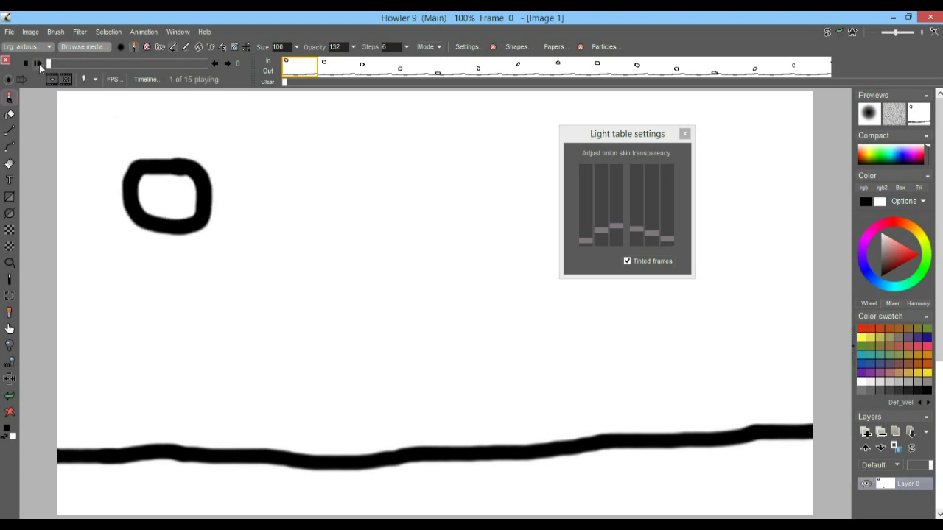